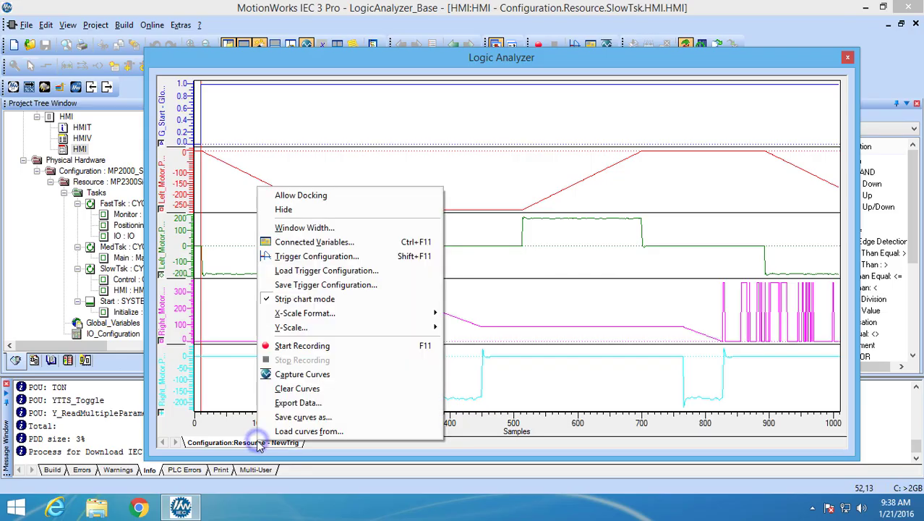
# - Set the X-Scale format to Duration in milliseconds
pyautogui.moveTo(419, 316)
pyautogui.moveTo(474, 330)
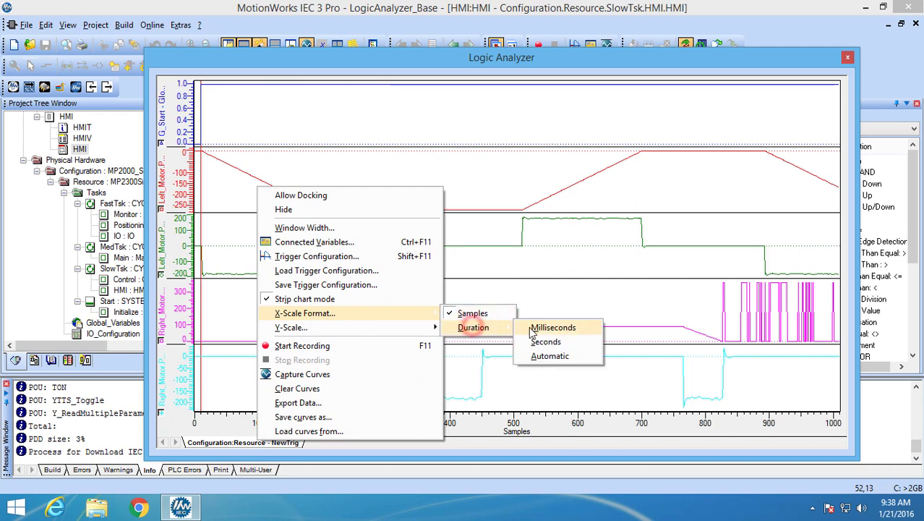
pyautogui.click(536, 328)
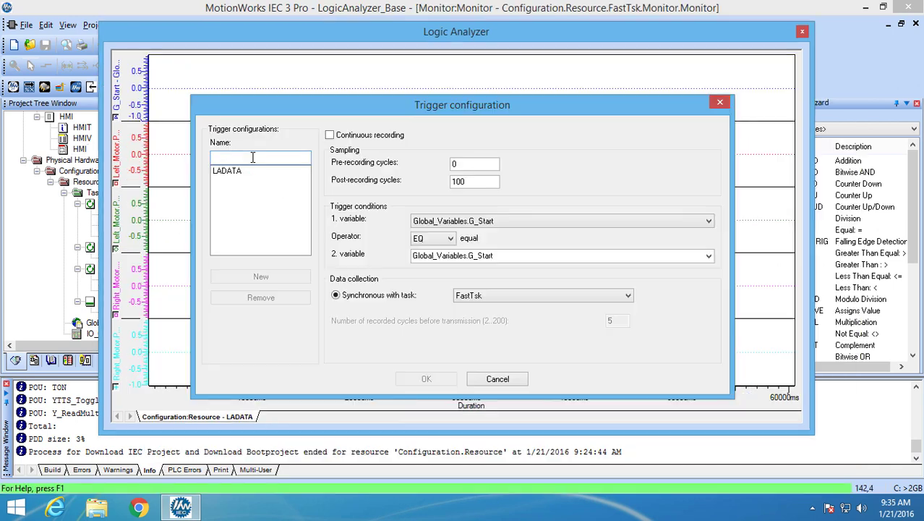
# - Create a new trigger configuration and place a second ruler to measure the time difference
pyautogui.write('NewTrig')
pyautogui.click(261, 276)
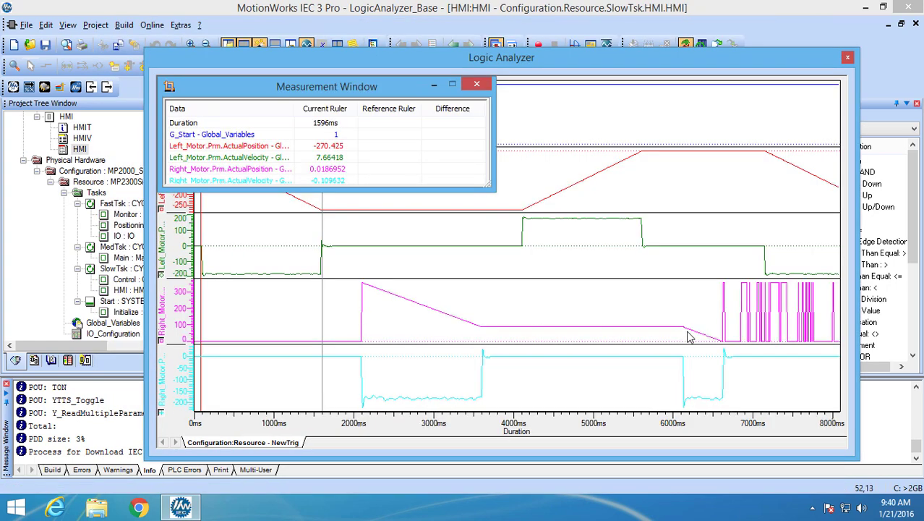
pyautogui.click(839, 327)
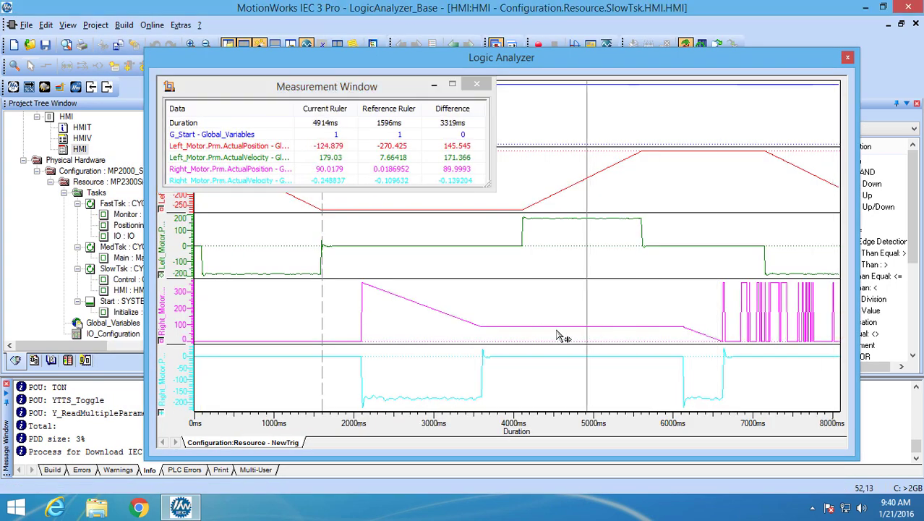
# - Load the saved Curve 1.LAD recording into the analyzer
pyautogui.rightClick(225, 444)
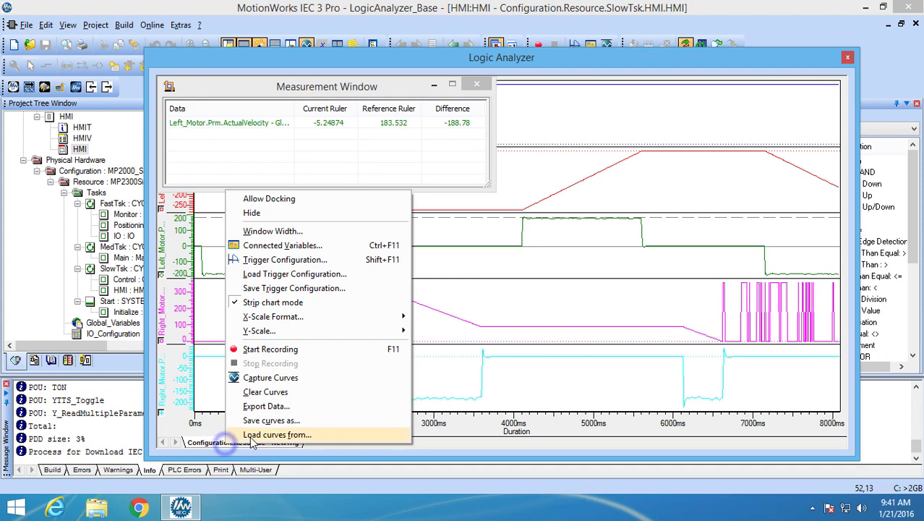
pyautogui.click(268, 435)
pyautogui.click(380, 236)
pyautogui.click(626, 425)
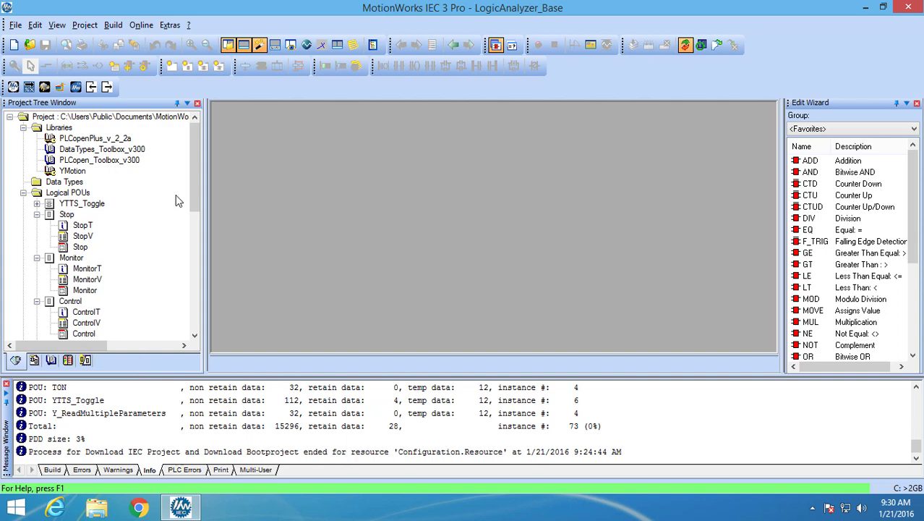
# - Show the Logic Analyzer panel and untick Allow Docking to make it float
pyautogui.click(57, 26)
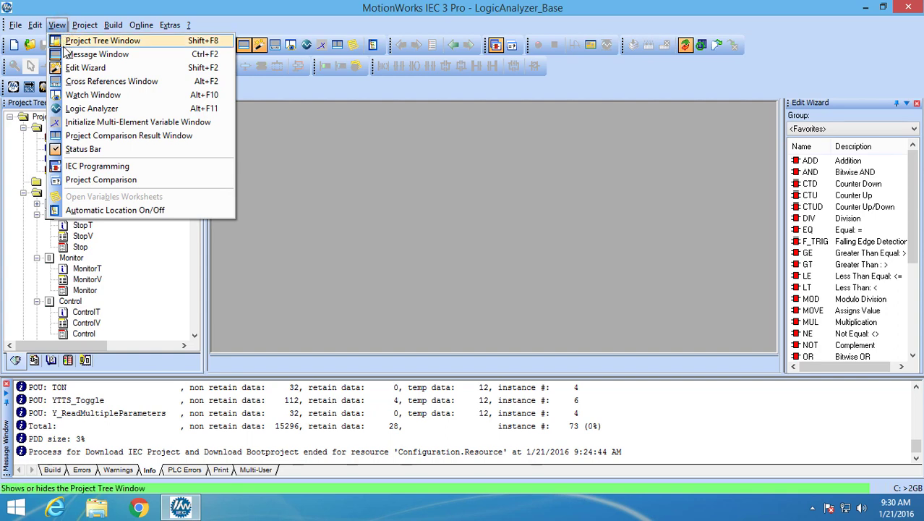
pyautogui.click(90, 109)
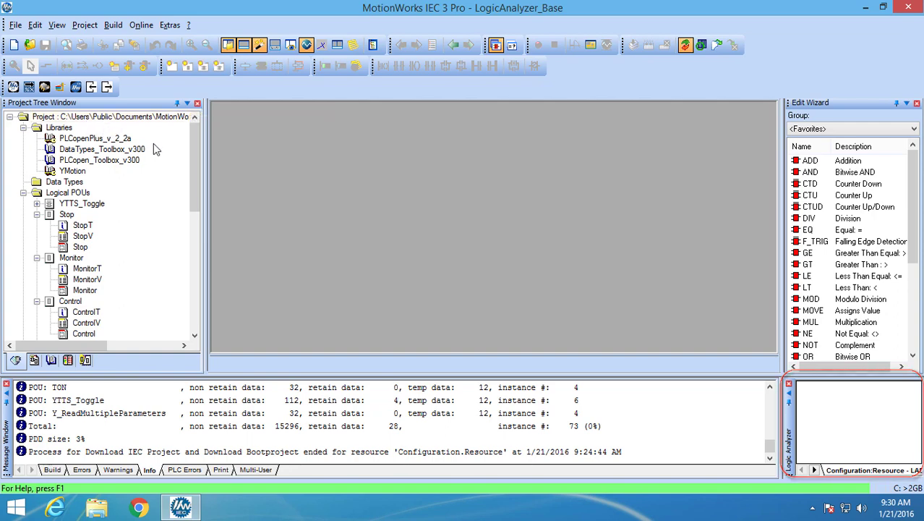
pyautogui.rightClick(793, 432)
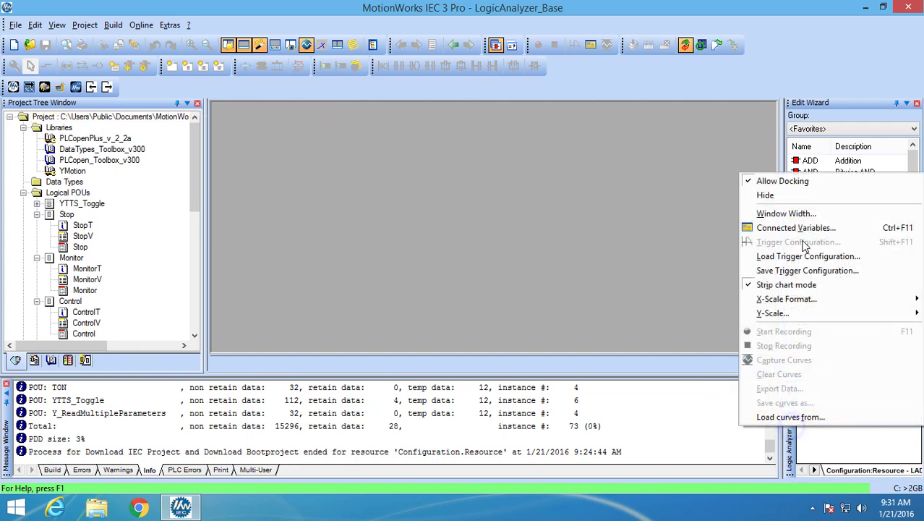
pyautogui.click(783, 182)
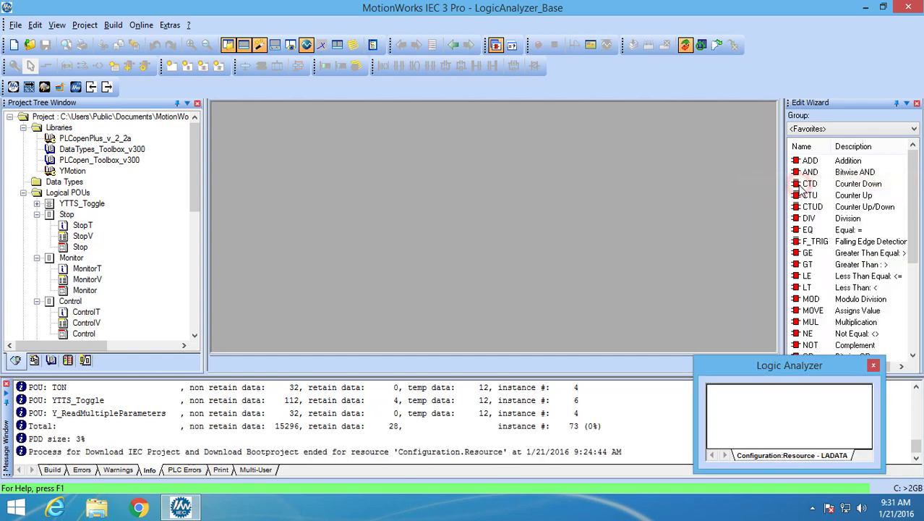
# - Move the floating Logic Analyzer to the centre and enlarge it toward both corners
pyautogui.moveTo(777, 363); pyautogui.dragTo(433, 189)
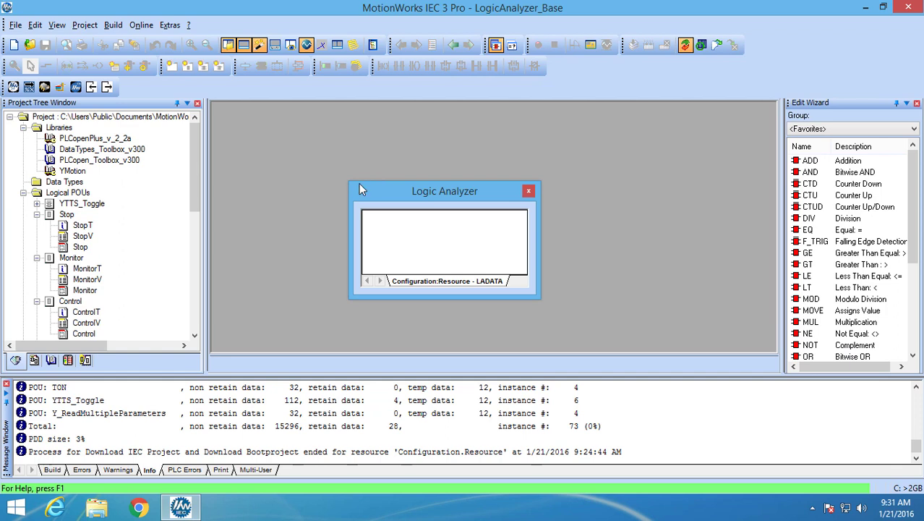
pyautogui.moveTo(348, 182); pyautogui.dragTo(96, 19)
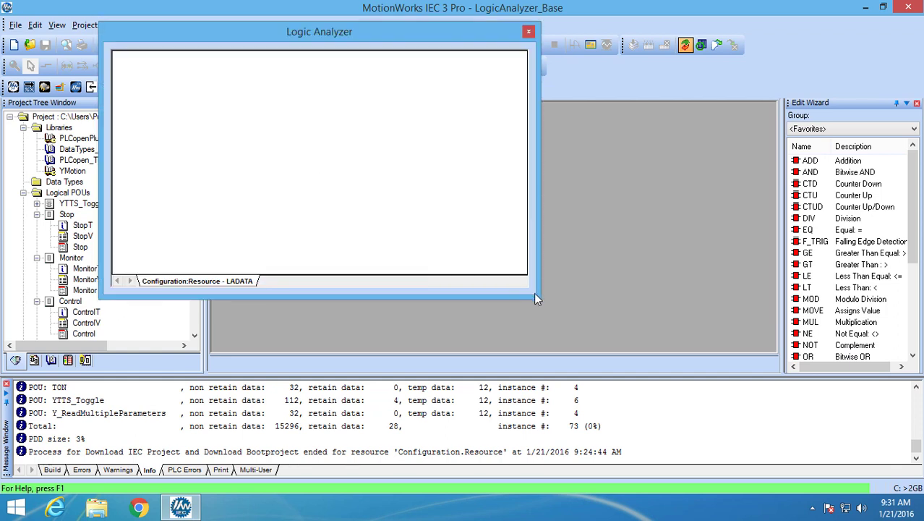
pyautogui.moveTo(536, 298); pyautogui.dragTo(810, 432)
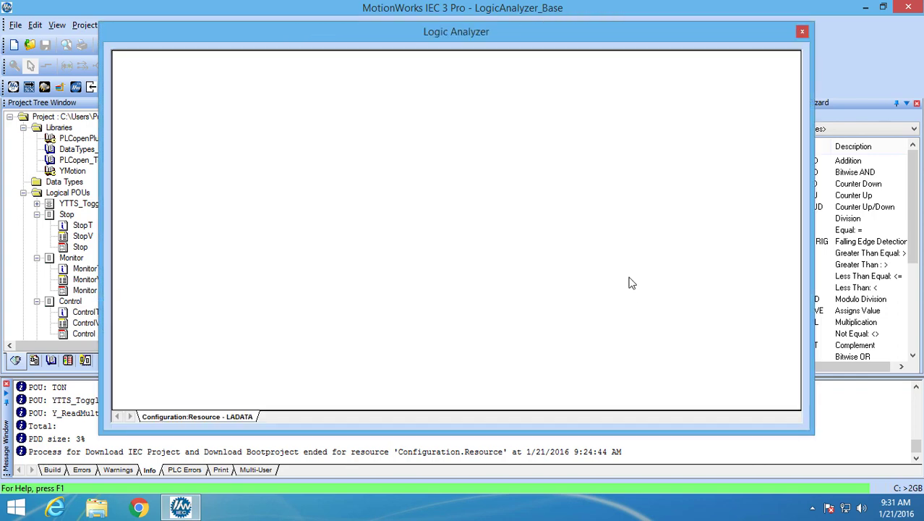
pyautogui.moveTo(192, 175); pyautogui.dragTo(192, 270)
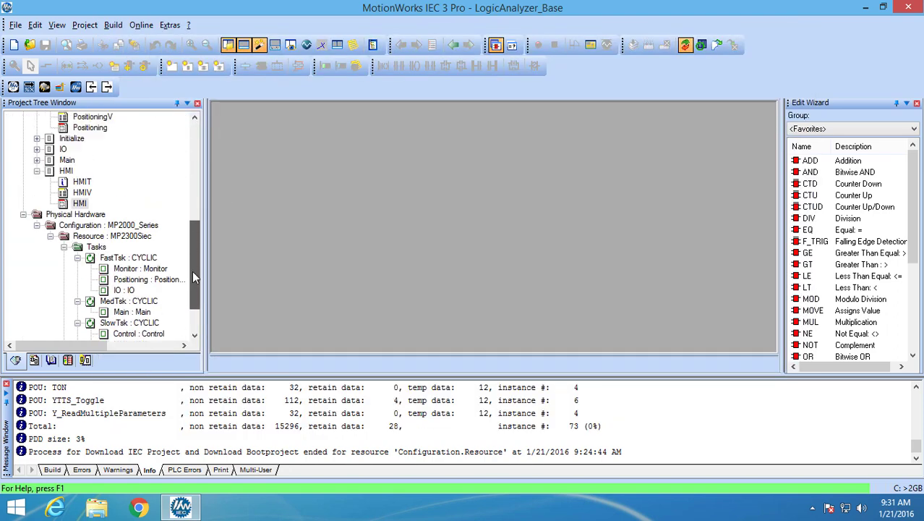
# - Open the resource's Global_Variables worksheet from the Project Tree to locate G_Start
pyautogui.doubleClick(89, 127)
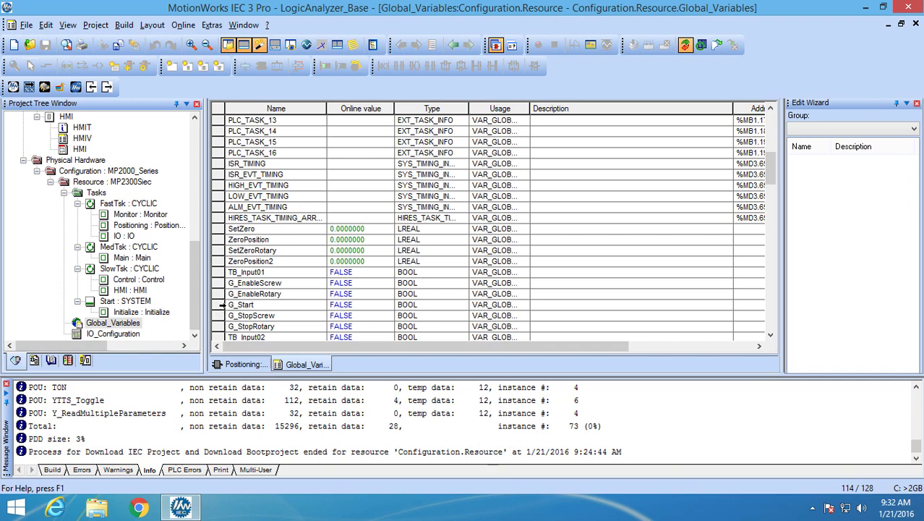
# - Add the G_Start variable to the Logic Analyzer
pyautogui.click(239, 305)
pyautogui.rightClick(241, 306)
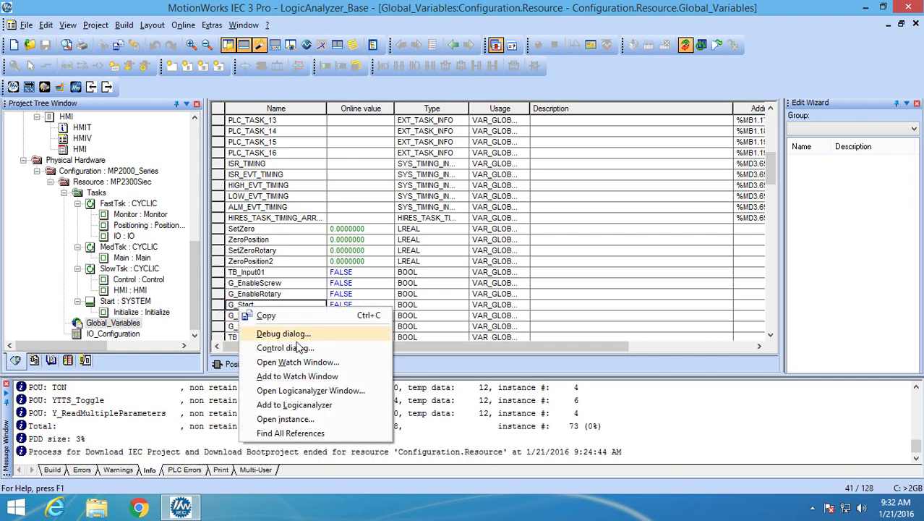
pyautogui.click(292, 405)
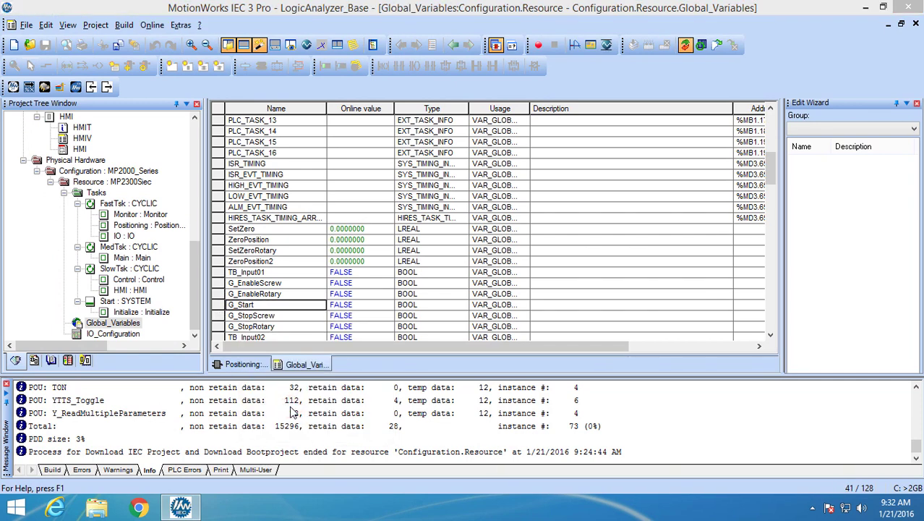
# - Add Left_Motor's Prm ActualPosition to the Logic Analyzer
pyautogui.click(289, 326)
pyautogui.scroll(-20, 288, 304)
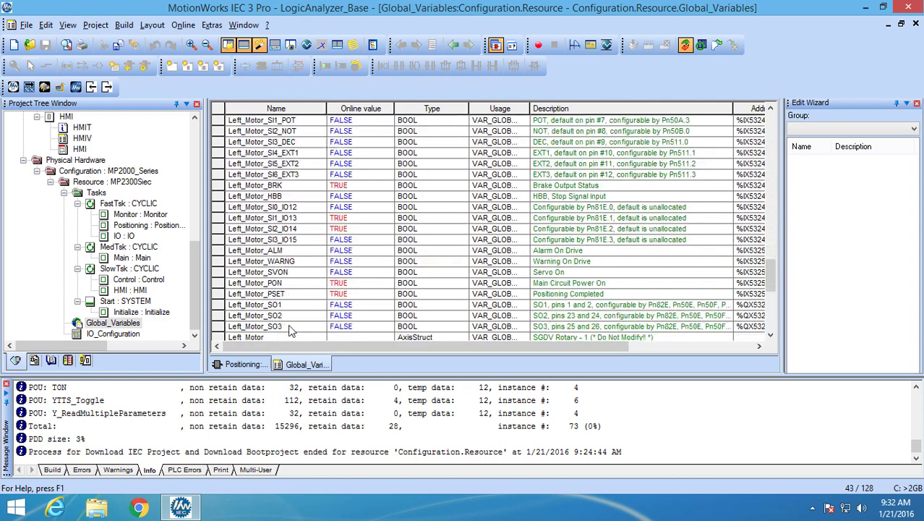
pyautogui.click(254, 274)
pyautogui.rightClick(254, 278)
pyautogui.click(304, 376)
pyautogui.click(309, 331)
pyautogui.click(373, 181)
pyautogui.click(606, 170)
# - Add Left_Motor's Prm ActualVelocity to the Logic Analyzer
pyautogui.rightClick(254, 274)
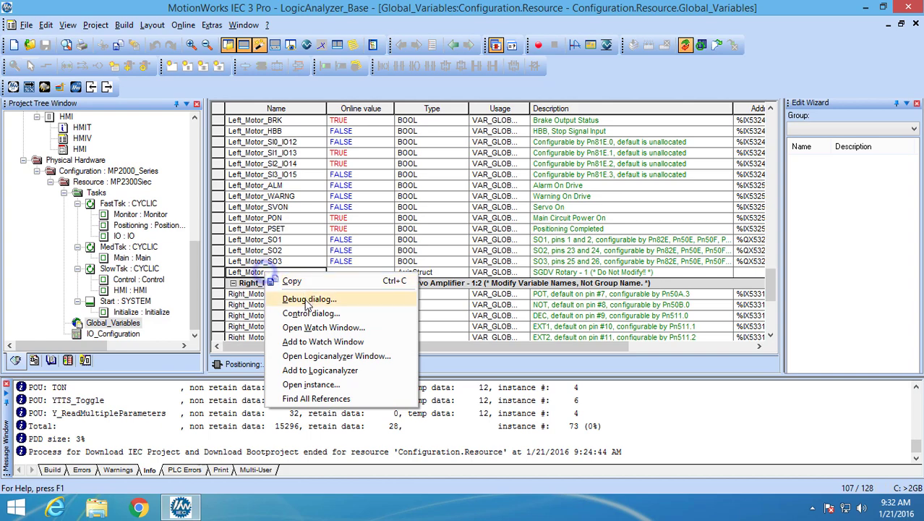
pyautogui.click(300, 373)
pyautogui.click(308, 321)
pyautogui.click(360, 222)
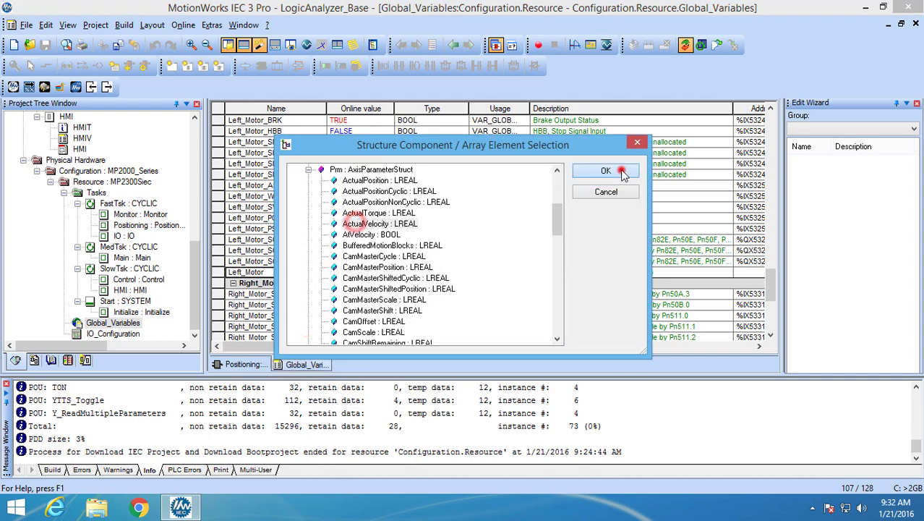
pyautogui.click(607, 170)
pyautogui.click(288, 305)
# - Add Right_Motor's Prm ActualPosition to the Logic Analyzer
pyautogui.scroll(-6, 287, 307)
pyautogui.rightClick(241, 327)
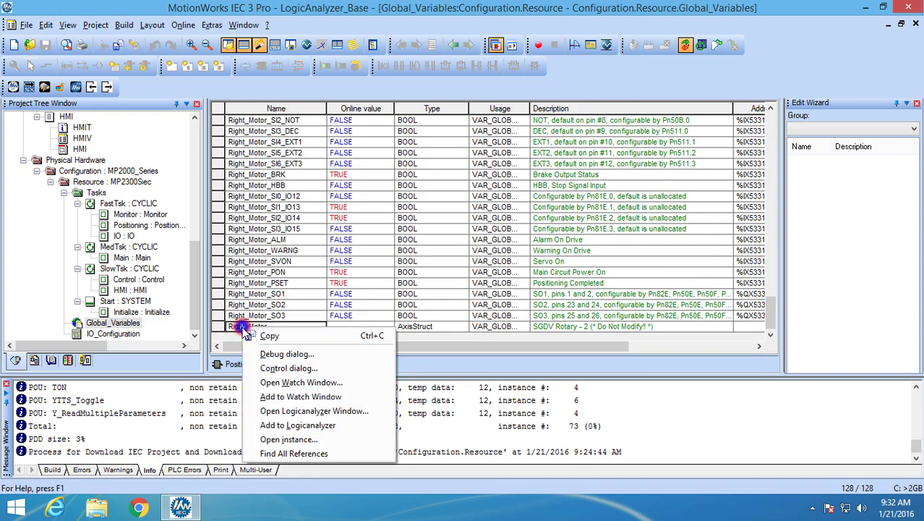
pyautogui.click(280, 430)
pyautogui.click(310, 325)
pyautogui.click(362, 181)
pyautogui.click(606, 170)
# - Add Right_Motor's Prm ActualVelocity to the Logic Analyzer
pyautogui.rightClick(257, 327)
pyautogui.click(286, 425)
pyautogui.click(309, 324)
pyautogui.click(361, 224)
pyautogui.click(606, 171)
pyautogui.moveTo(194, 238); pyautogui.dragTo(193, 118)
# - Open the Monitor worksheet, select FastTsk and switch off debug mode
pyautogui.doubleClick(85, 290)
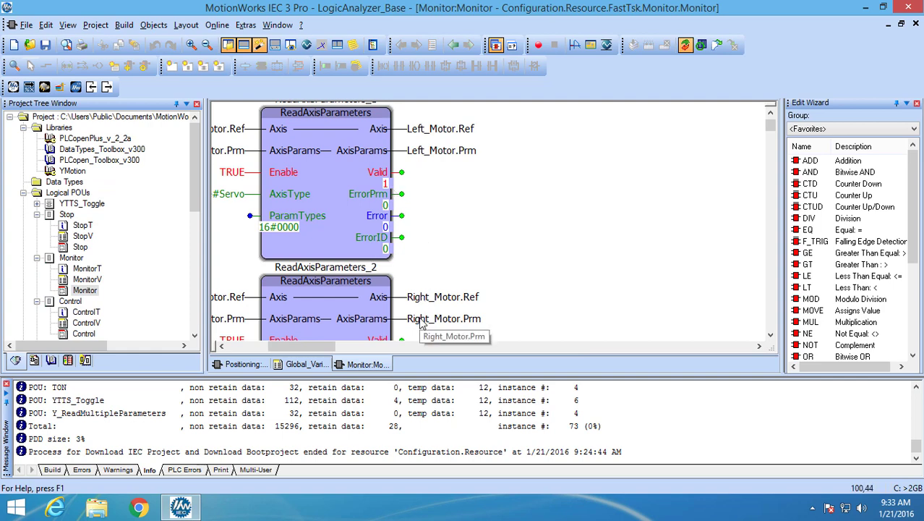
pyautogui.moveTo(196, 197); pyautogui.dragTo(199, 331)
pyautogui.click(128, 204)
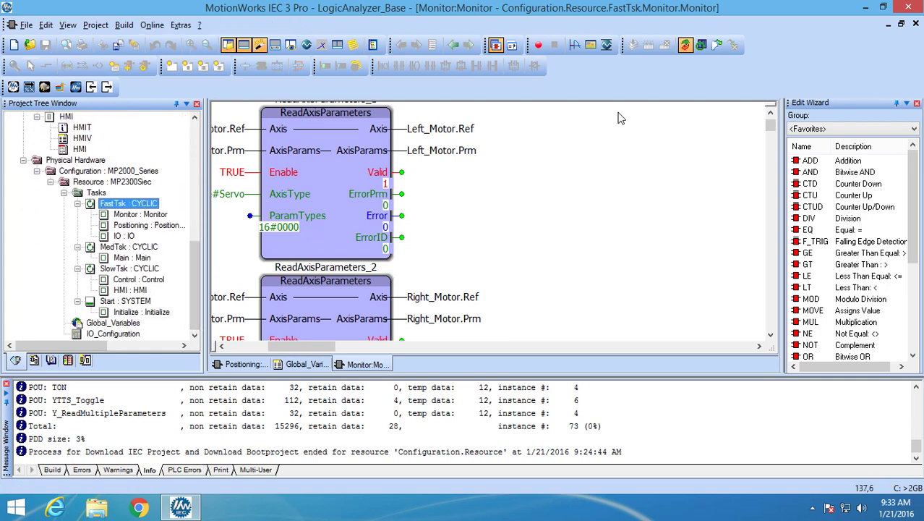
pyautogui.click(687, 46)
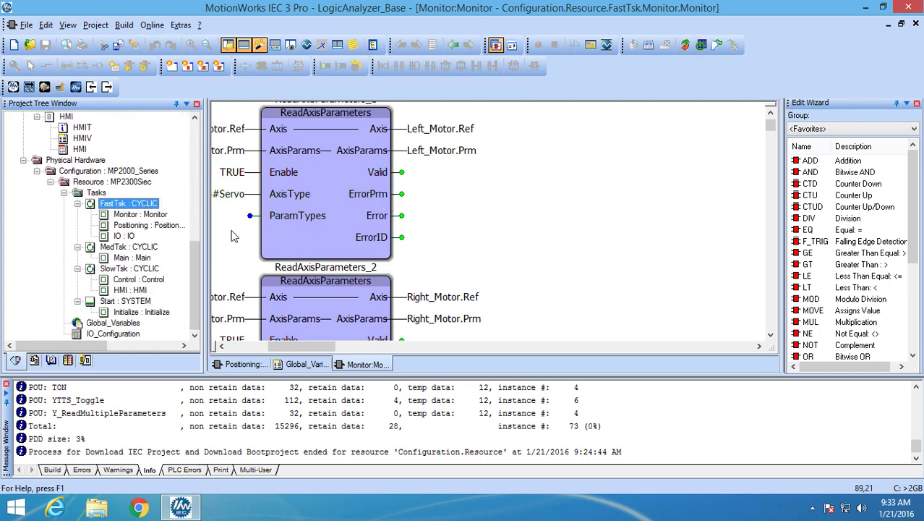
# - Check FastTsk's 8 ms task interval in its settings, close them, and open the View menu
pyautogui.rightClick(134, 207)
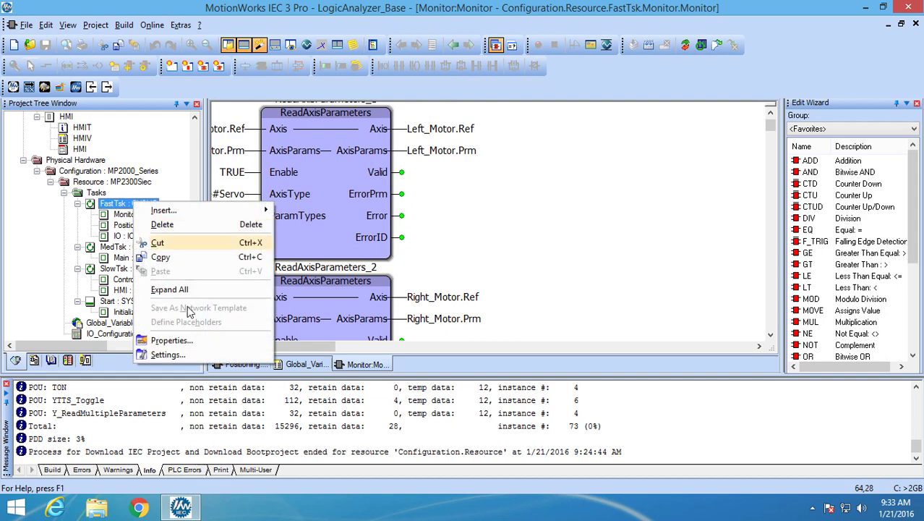
pyautogui.click(182, 355)
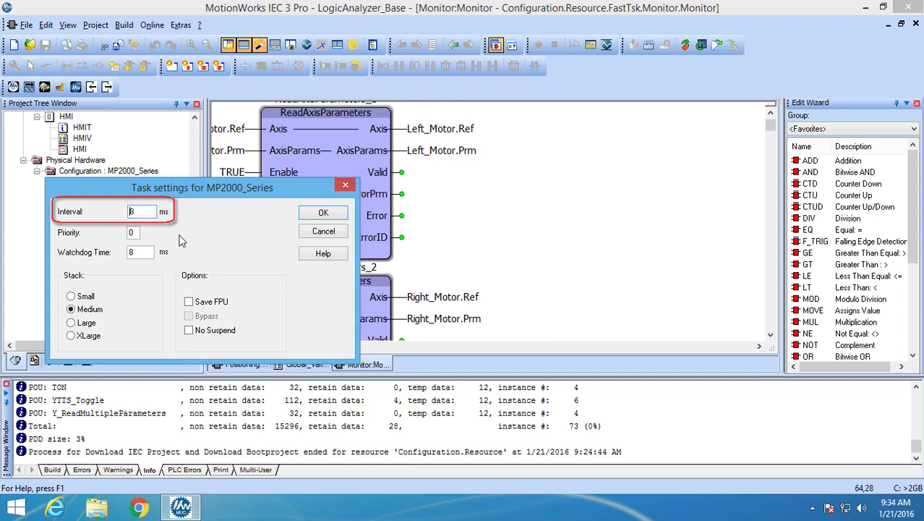
pyautogui.click(346, 186)
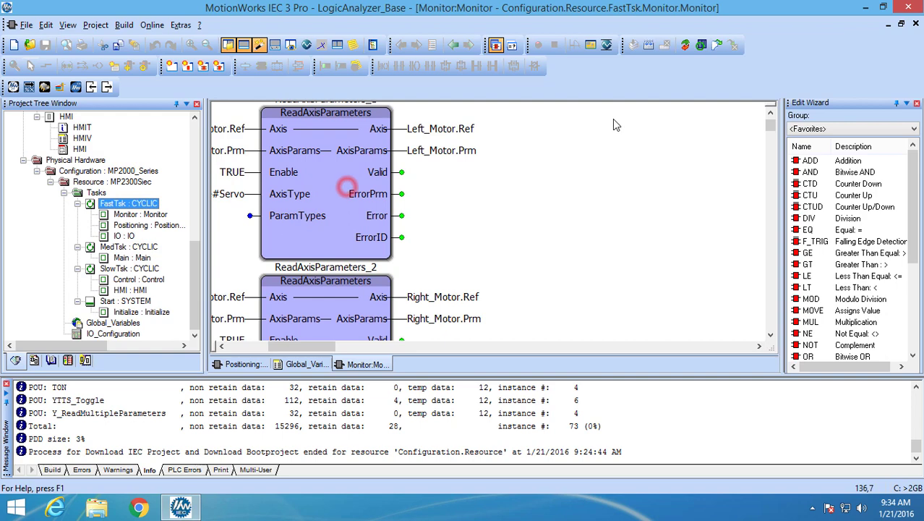
pyautogui.click(67, 25)
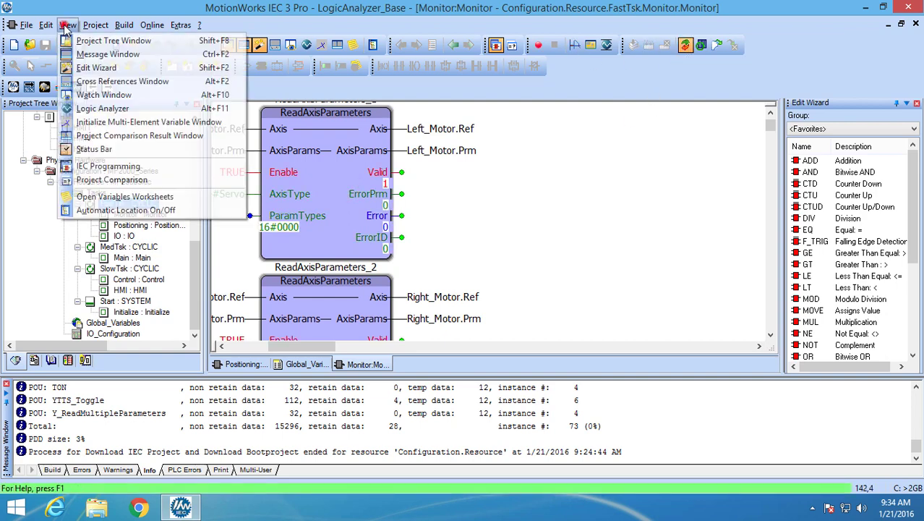
# - Show the Logic Analyzer and open Trigger Configuration for the LADATA tab
pyautogui.click(90, 112)
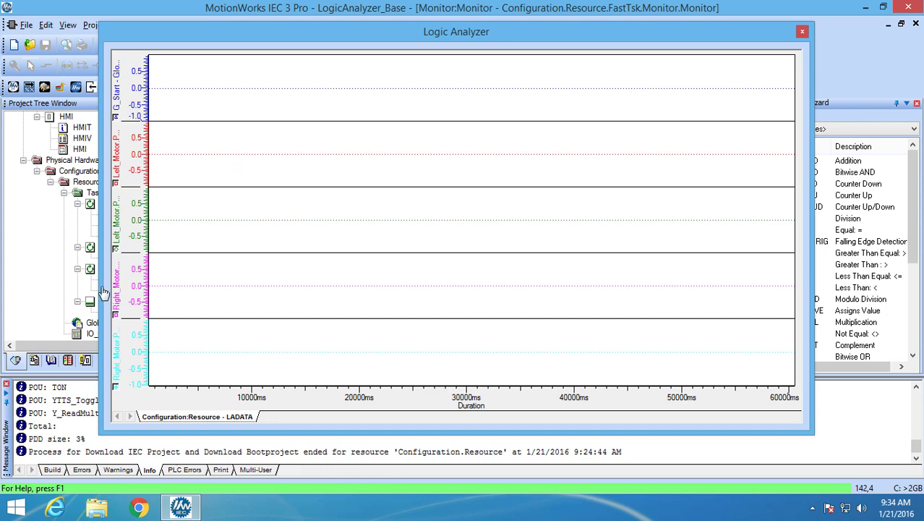
pyautogui.click(211, 419)
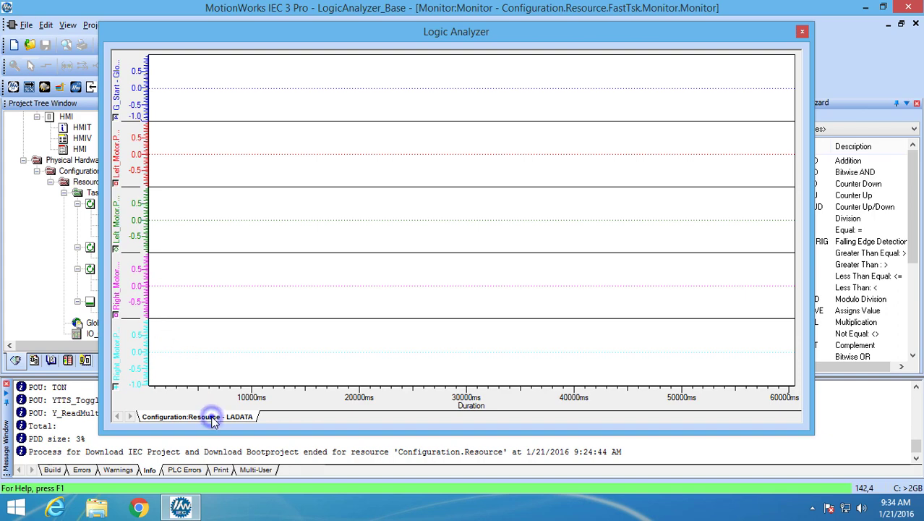
pyautogui.rightClick(211, 421)
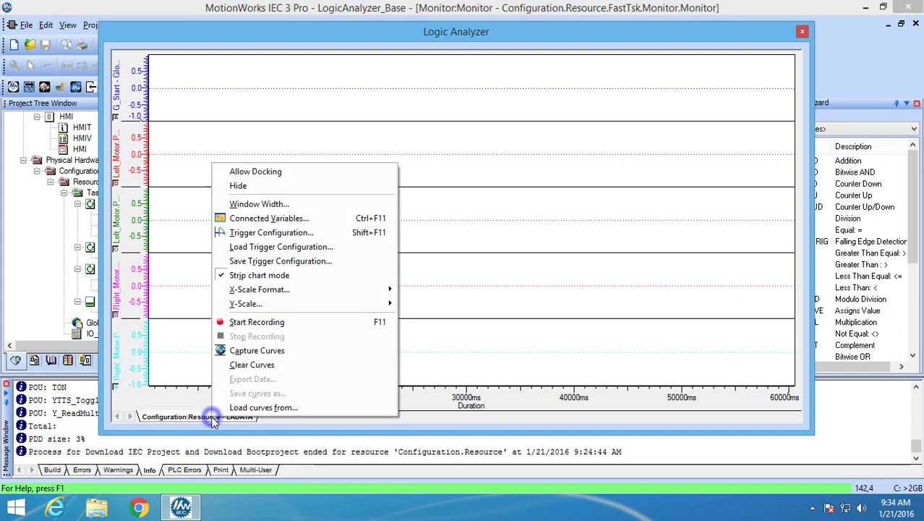
pyautogui.click(257, 233)
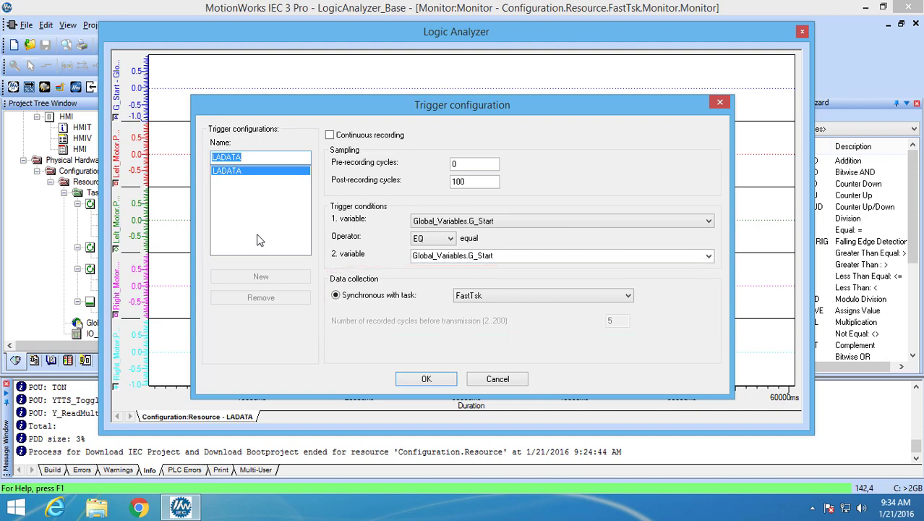
# - Replace the LADATA name with NewTrig and add it as a new configuration
pyautogui.click(252, 158)
pyautogui.press('BackSpace')
pyautogui.press('BackSpace')
pyautogui.press('BackSpace')
pyautogui.press('BackSpace')
pyautogui.press('BackSpace')
pyautogui.press('BackSpace')
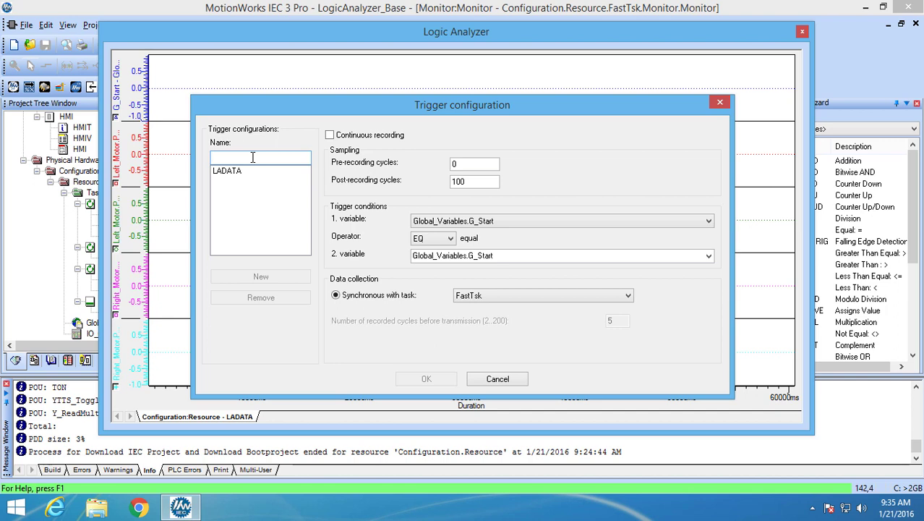
pyautogui.write('NewTrig')
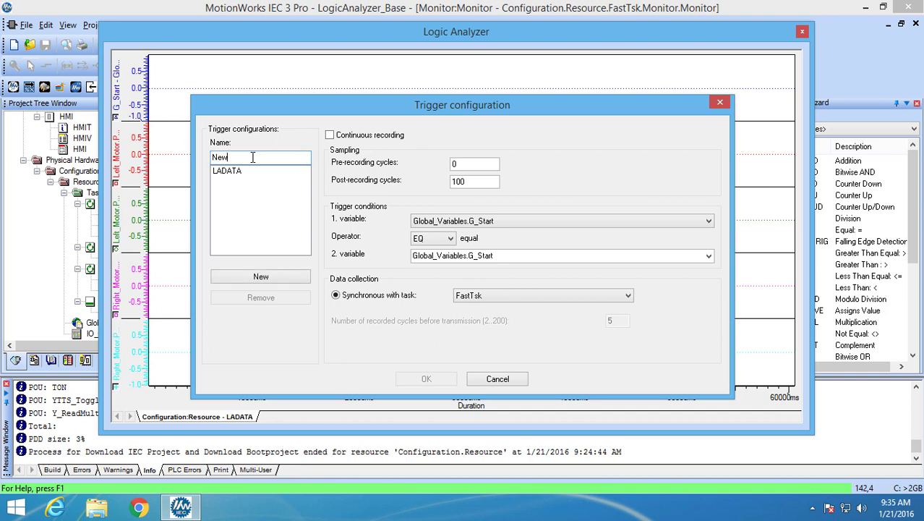
pyautogui.click(261, 278)
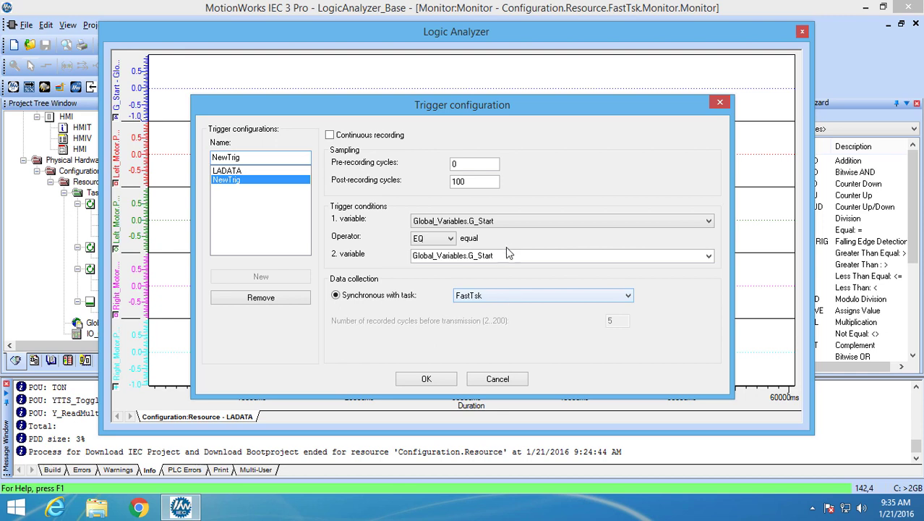
# - Set NewTrig to 10 pre- and 1000 post-recording cycles with operator RE on G_Start
pyautogui.click(470, 164)
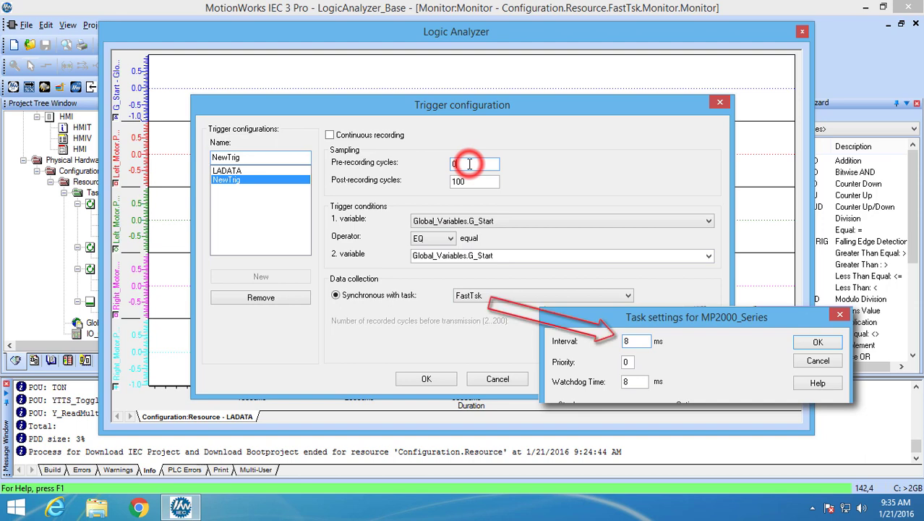
pyautogui.press('BackSpace')
pyautogui.write('1')
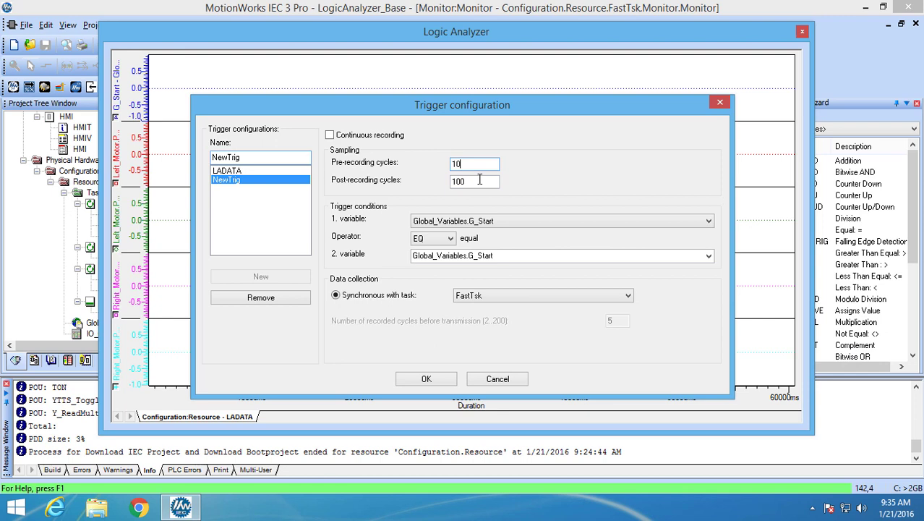
pyautogui.click(474, 181)
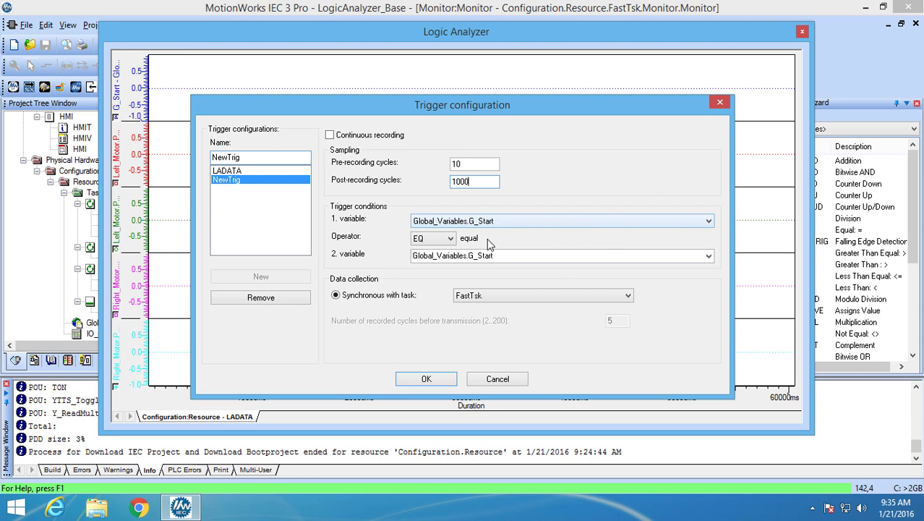
pyautogui.click(448, 242)
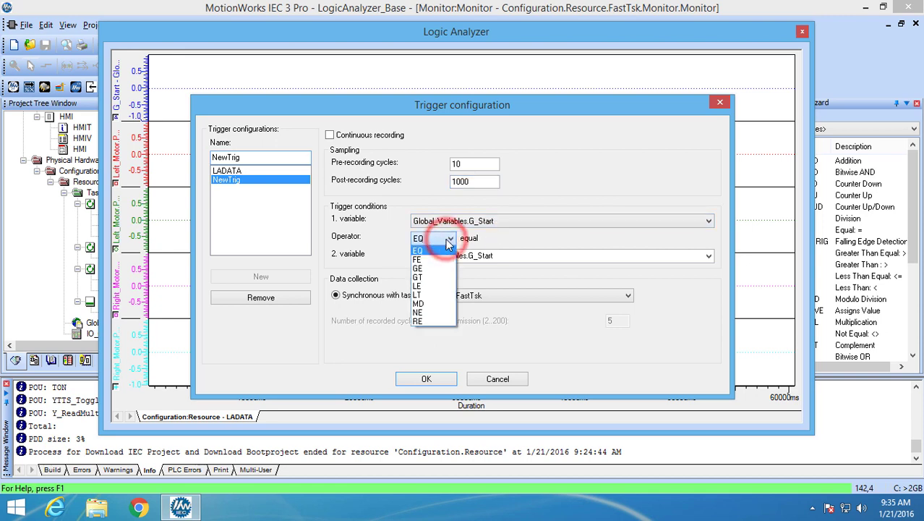
pyautogui.click(434, 322)
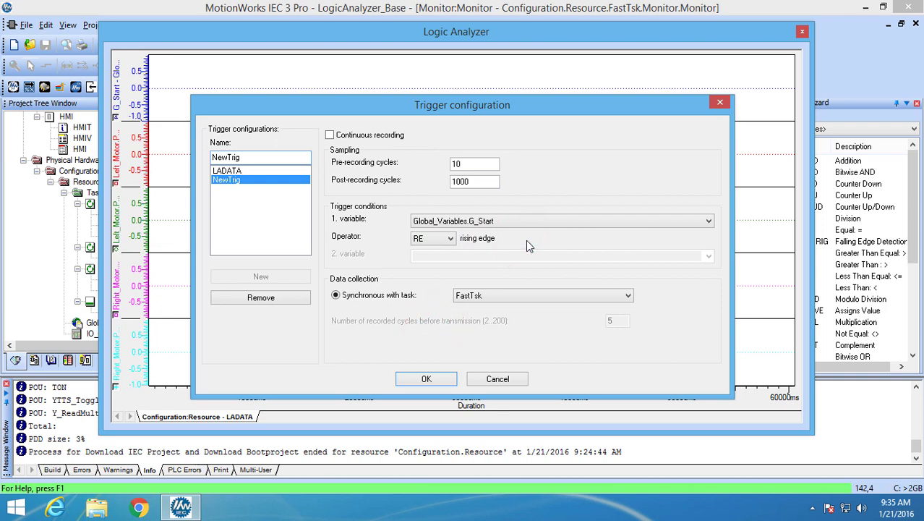
# - Remove the LADATA configuration, reselect NewTrig and confirm with OK
pyautogui.click(246, 170)
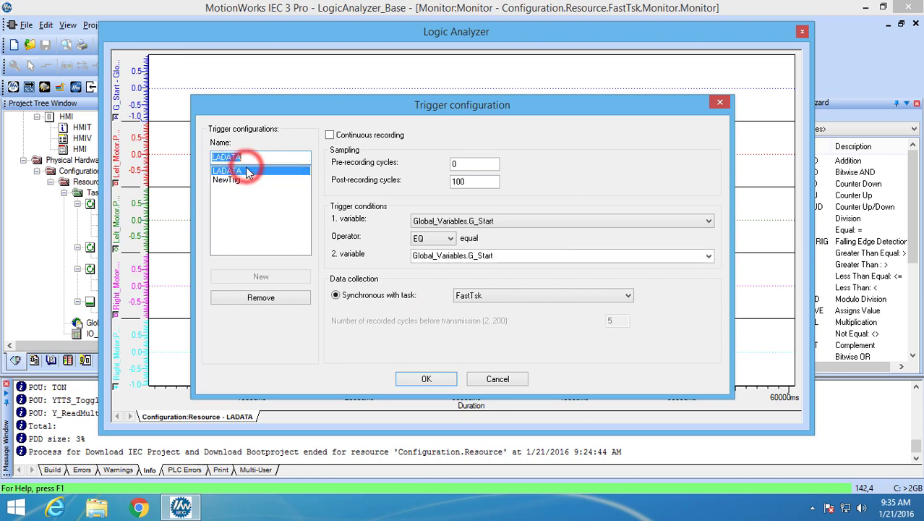
pyautogui.click(251, 298)
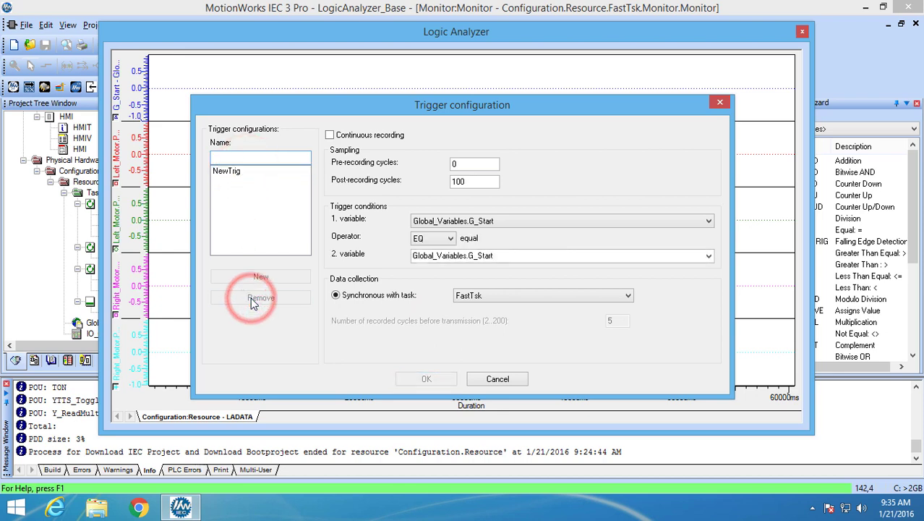
pyautogui.click(242, 173)
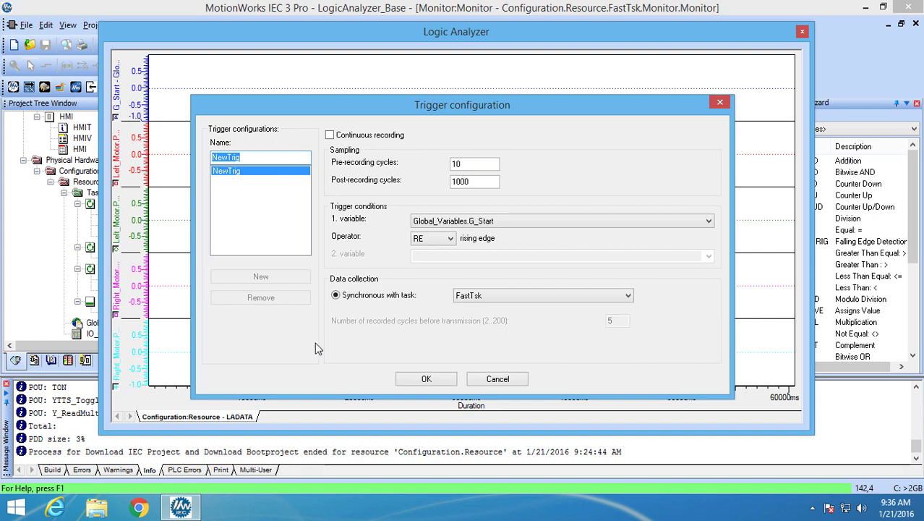
pyautogui.click(414, 380)
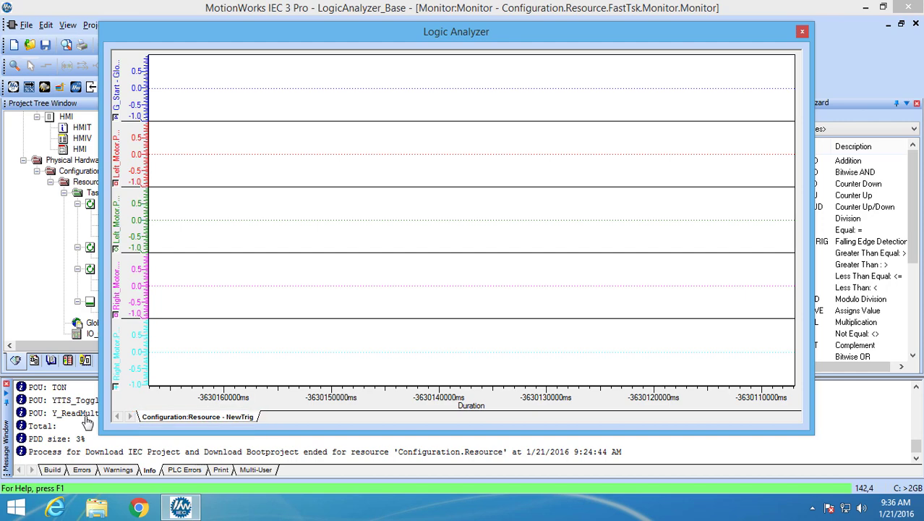
# - Start recording, move the Logic Analyzer aside and toggle TB_Input03 to switch G_Start on
pyautogui.rightClick(165, 420)
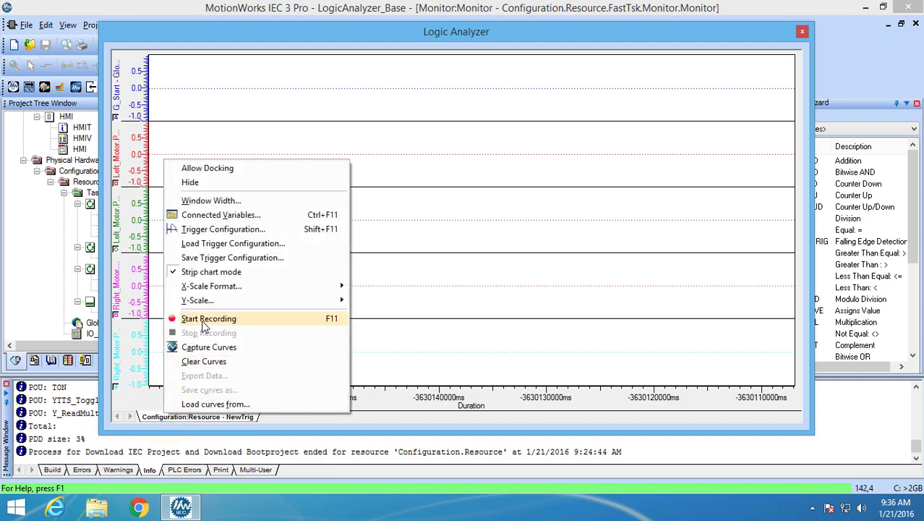
pyautogui.click(205, 322)
pyautogui.moveTo(378, 42); pyautogui.dragTo(801, 75)
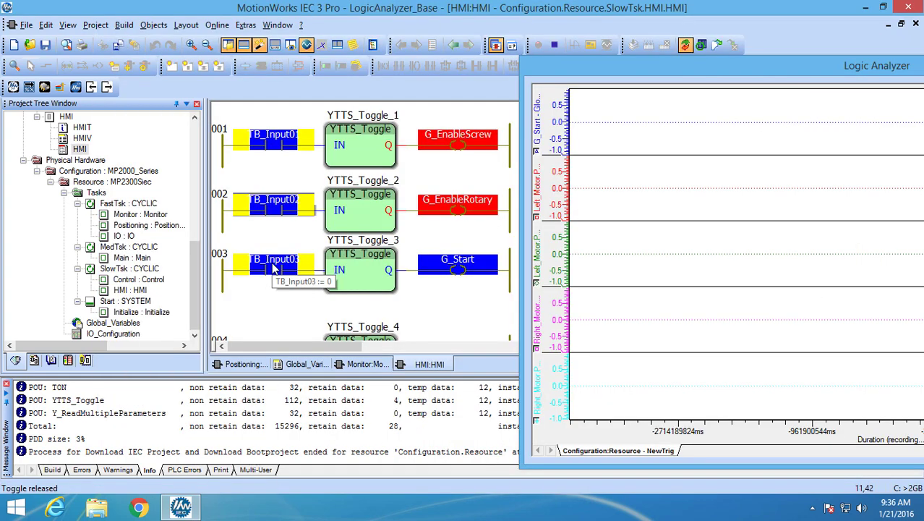
pyautogui.click(274, 268)
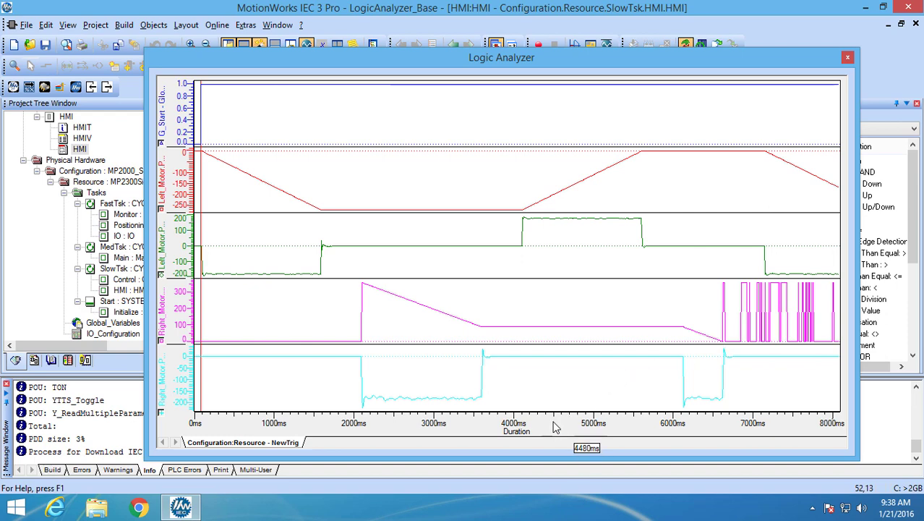
# - Switch the Logic Analyzer's time axis to samples
pyautogui.rightClick(275, 442)
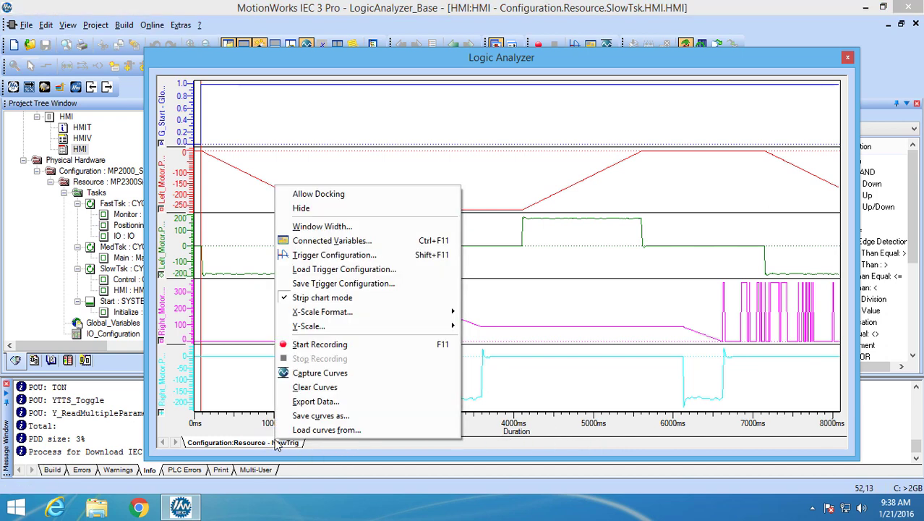
pyautogui.moveTo(324, 313)
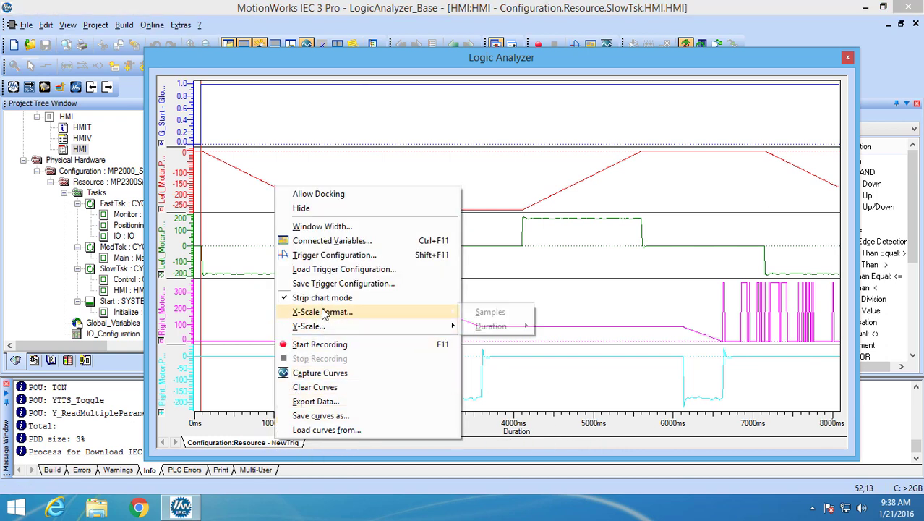
pyautogui.click(491, 313)
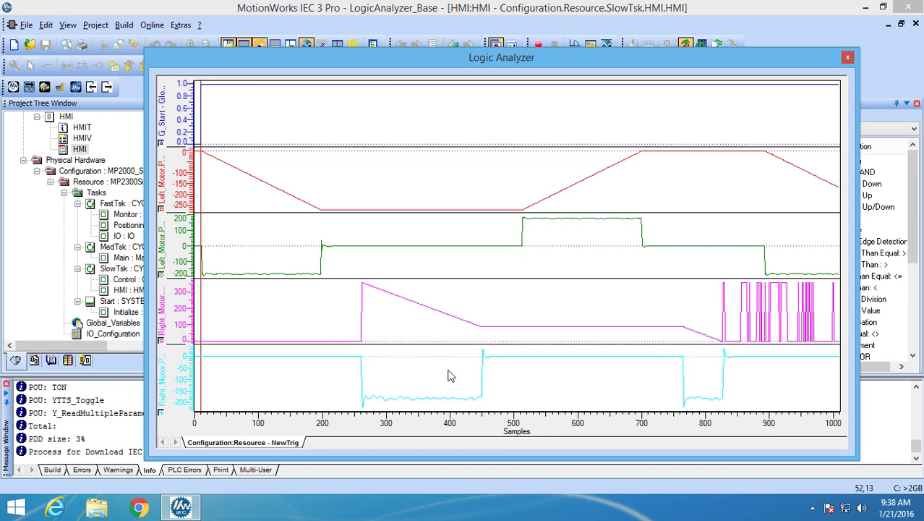
# - Switch the time axis back to Duration in milliseconds
pyautogui.rightClick(257, 441)
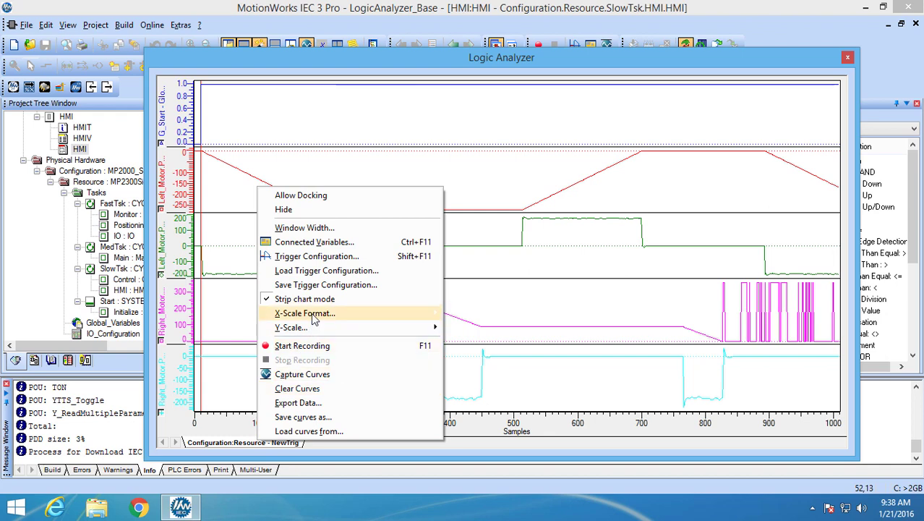
pyautogui.moveTo(315, 313)
pyautogui.moveTo(467, 327)
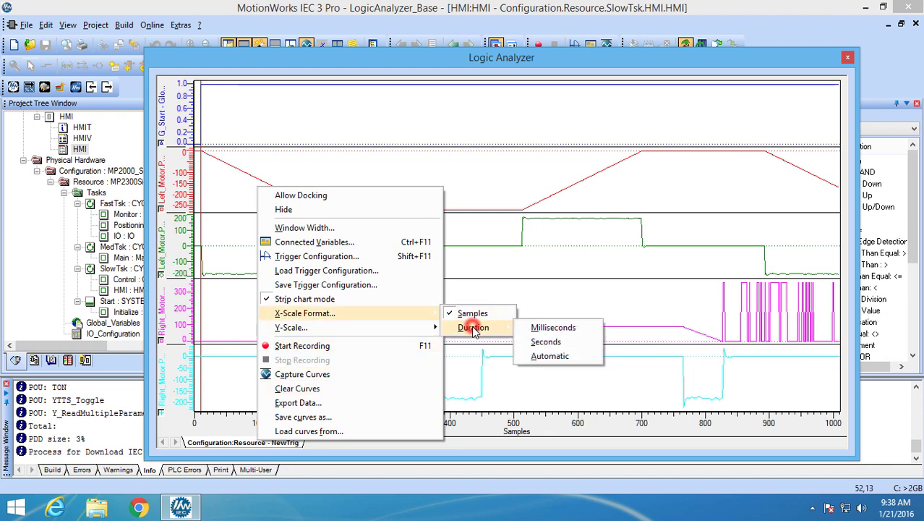
pyautogui.click(535, 329)
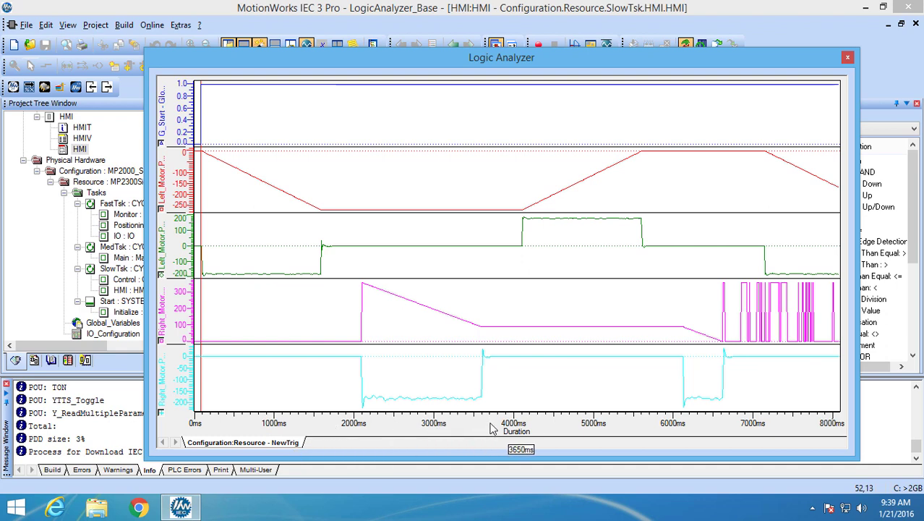
# - Stretch the time axis and rescale the left motor velocity axis, then capture the recorded curves
pyautogui.scroll(1, 579, 434)
pyautogui.scroll(1, 571, 433)
pyautogui.scroll(-2, 568, 432)
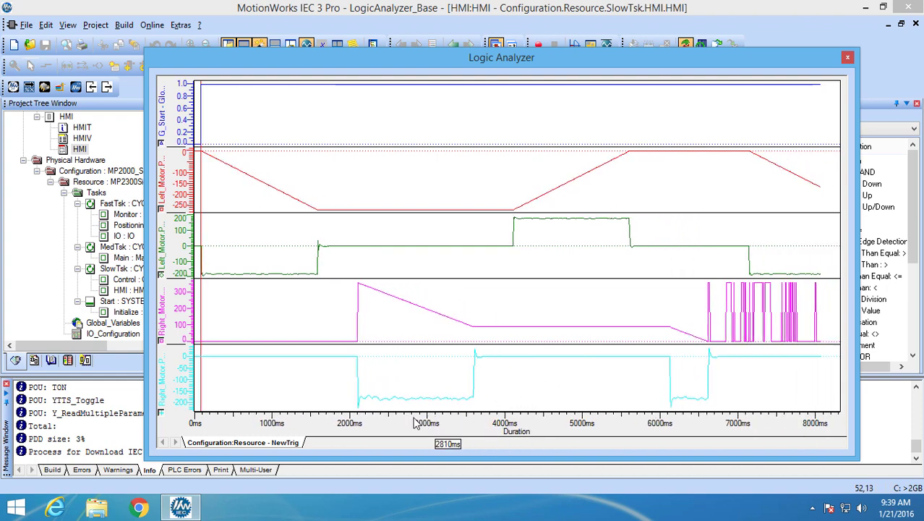
pyautogui.moveTo(352, 423); pyautogui.dragTo(379, 427)
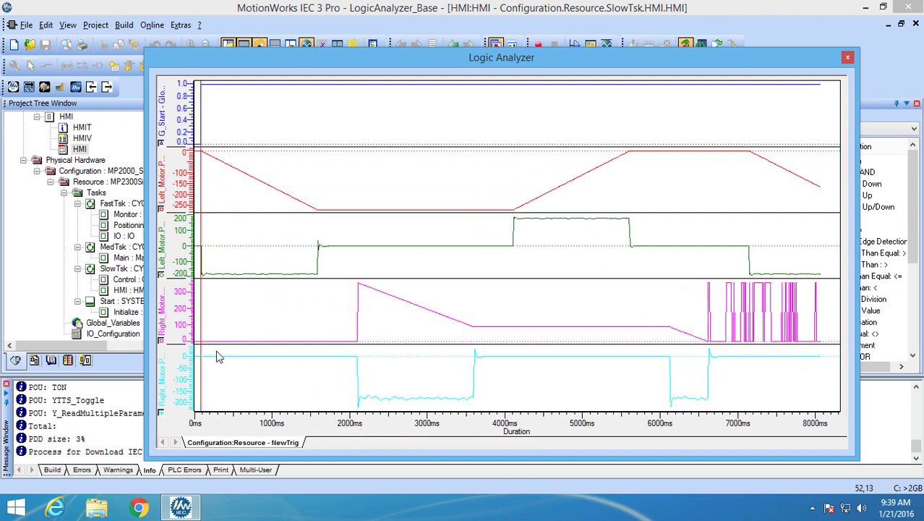
pyautogui.moveTo(187, 250)
pyautogui.mouseDown()
pyautogui.moveTo(194, 209)
pyautogui.moveTo(192, 250)
pyautogui.mouseUp()
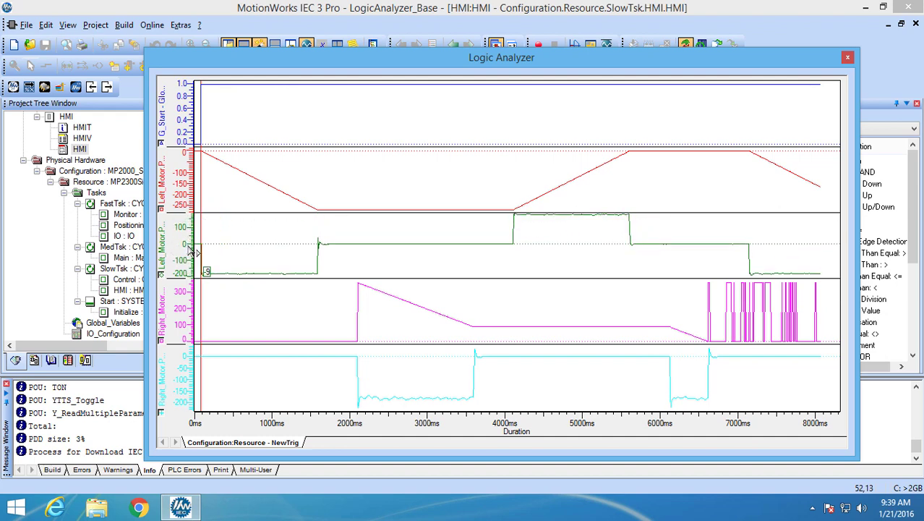
pyautogui.rightClick(211, 437)
pyautogui.click(248, 378)
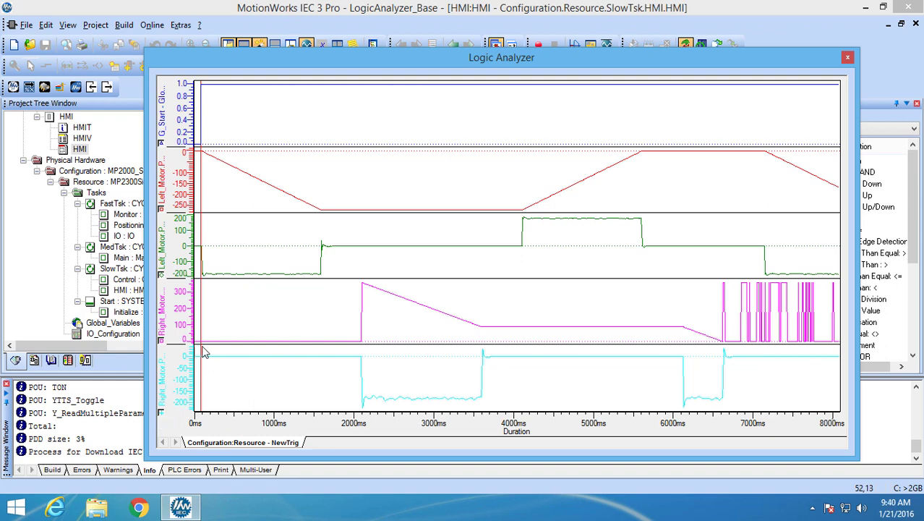
# - Place rulers at 1596 ms, 5602 ms and 4091 ms, then set a Left_Motor velocity reference at 183.532
pyautogui.moveTo(203, 331); pyautogui.dragTo(325, 333)
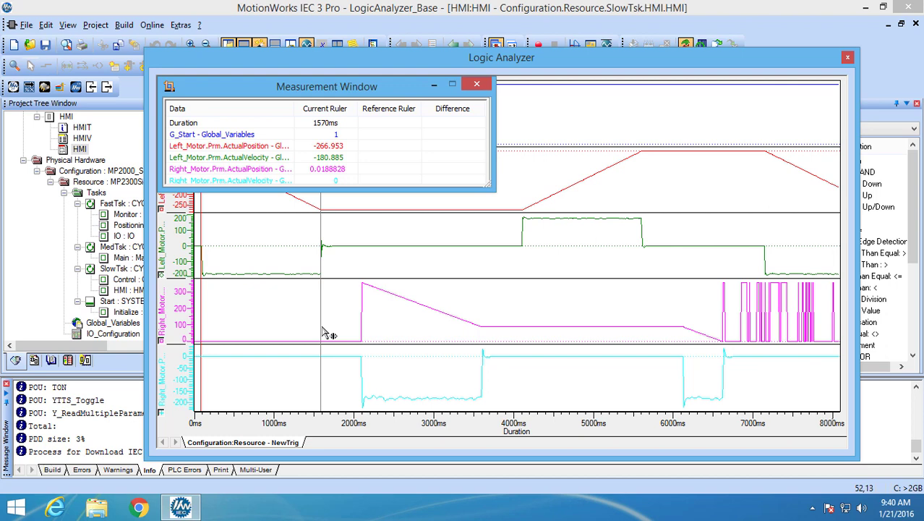
pyautogui.moveTo(325, 334); pyautogui.dragTo(326, 333)
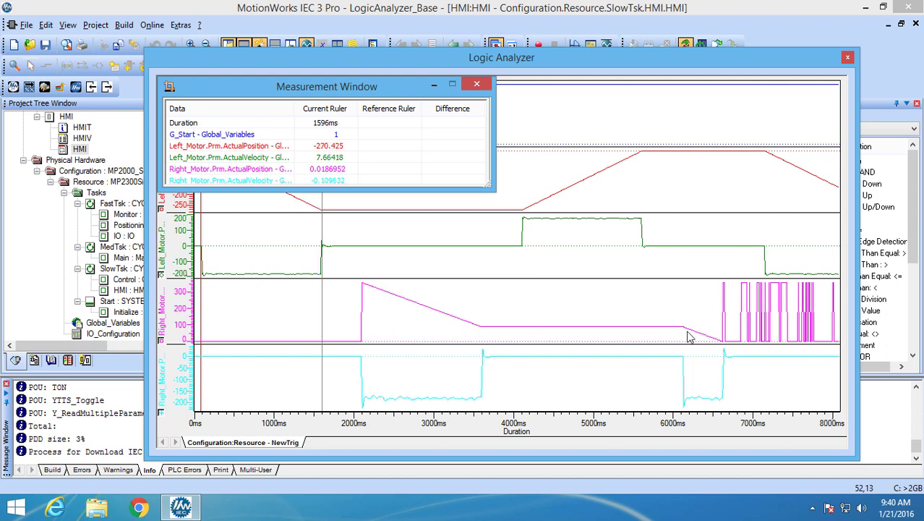
pyautogui.moveTo(831, 334); pyautogui.dragTo(526, 338)
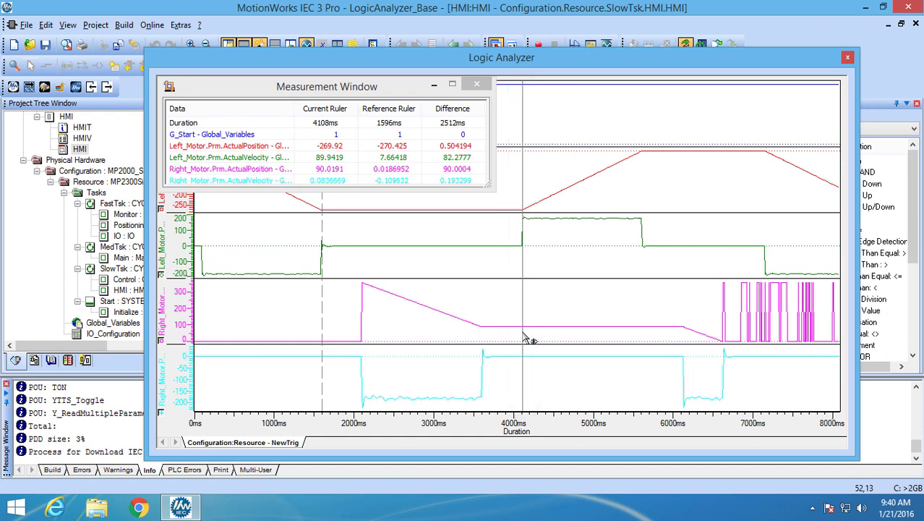
pyautogui.moveTo(523, 334); pyautogui.dragTo(644, 347)
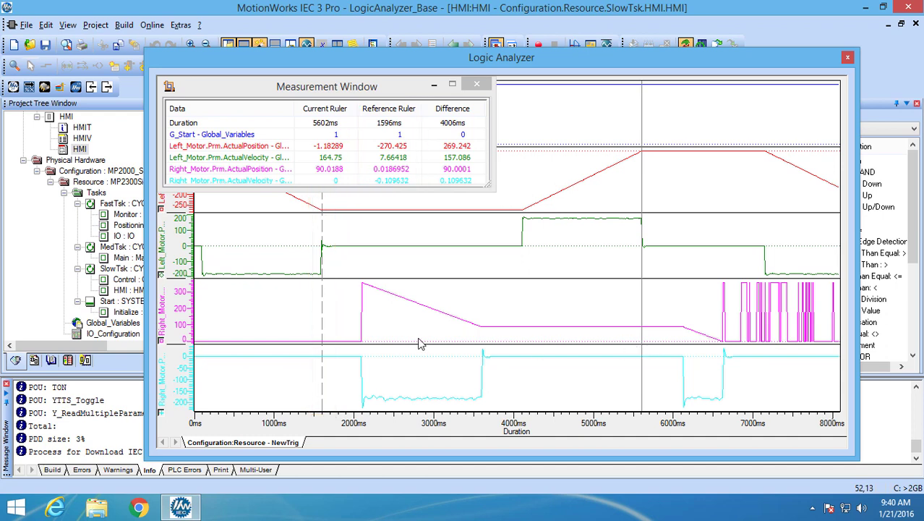
pyautogui.moveTo(195, 331); pyautogui.dragTo(523, 336)
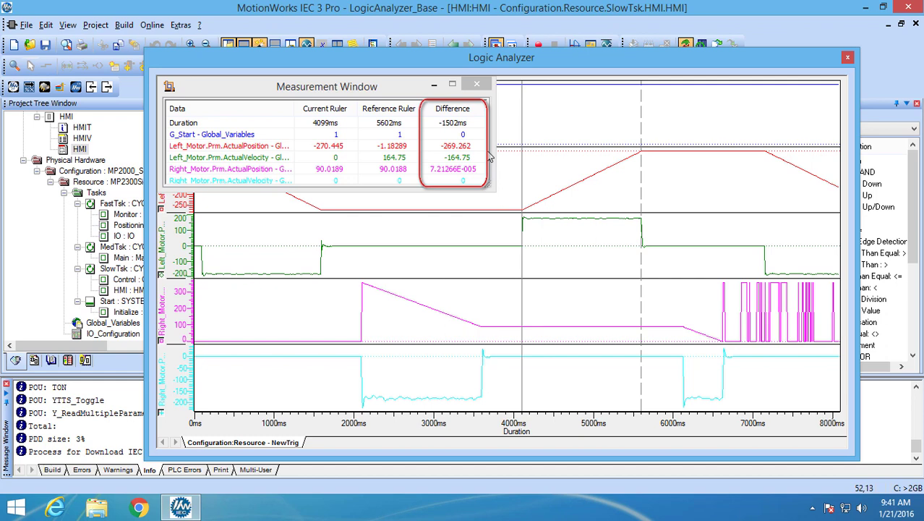
pyautogui.click(483, 406)
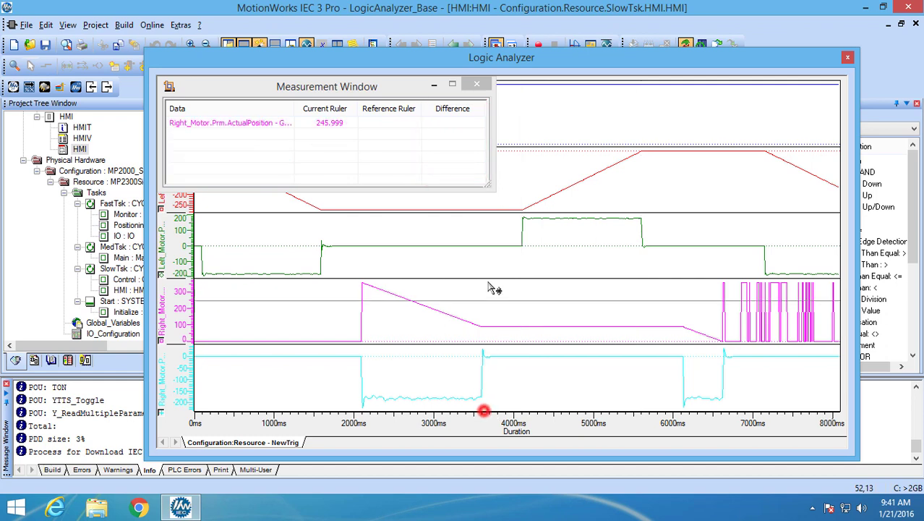
pyautogui.click(497, 224)
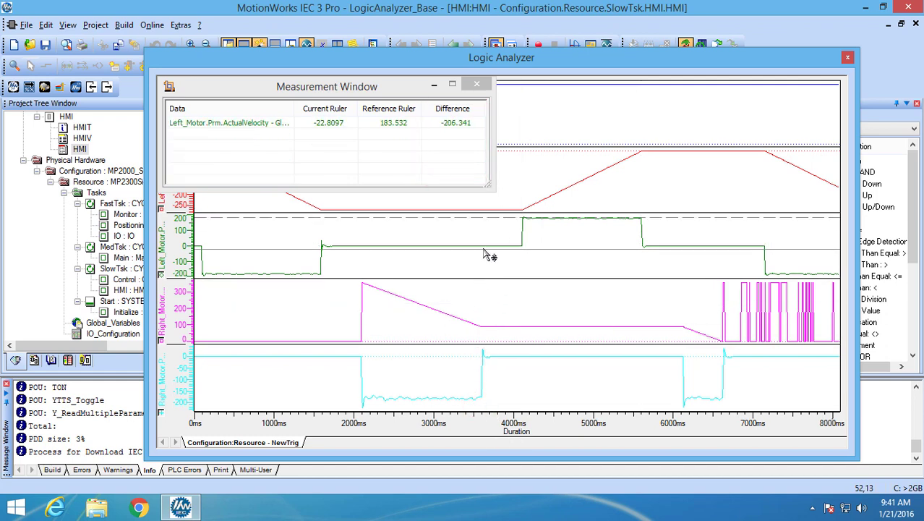
# - Save the recorded curves to a file named Curve 1
pyautogui.rightClick(241, 440)
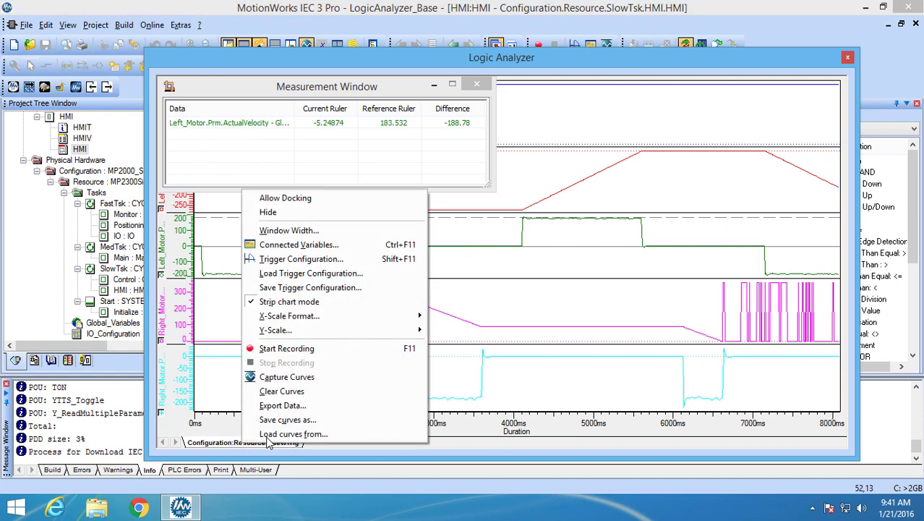
pyautogui.click(278, 419)
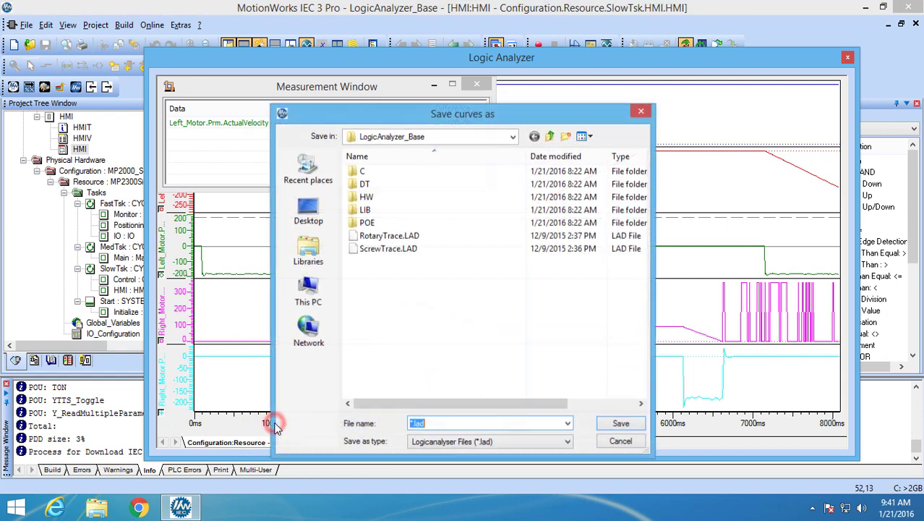
pyautogui.click(411, 424)
pyautogui.press('BackSpace')
pyautogui.write('Curve 1')
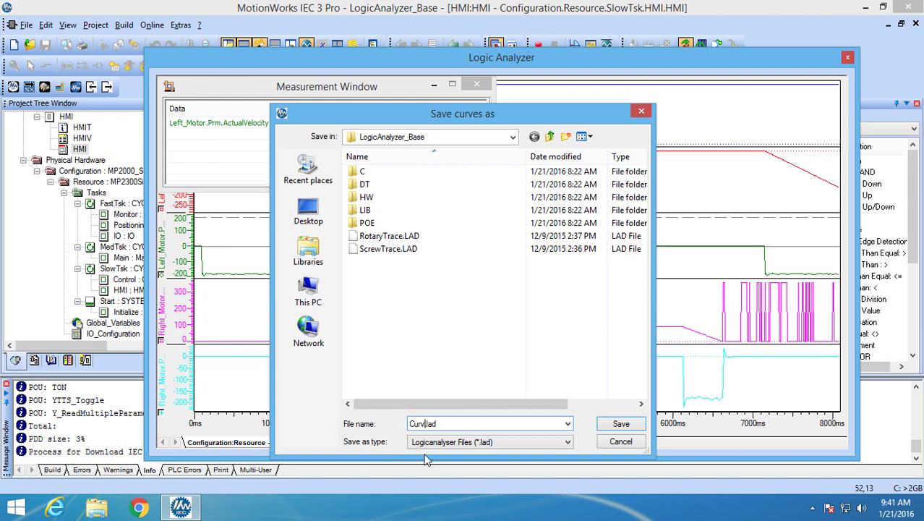
pyautogui.click(621, 424)
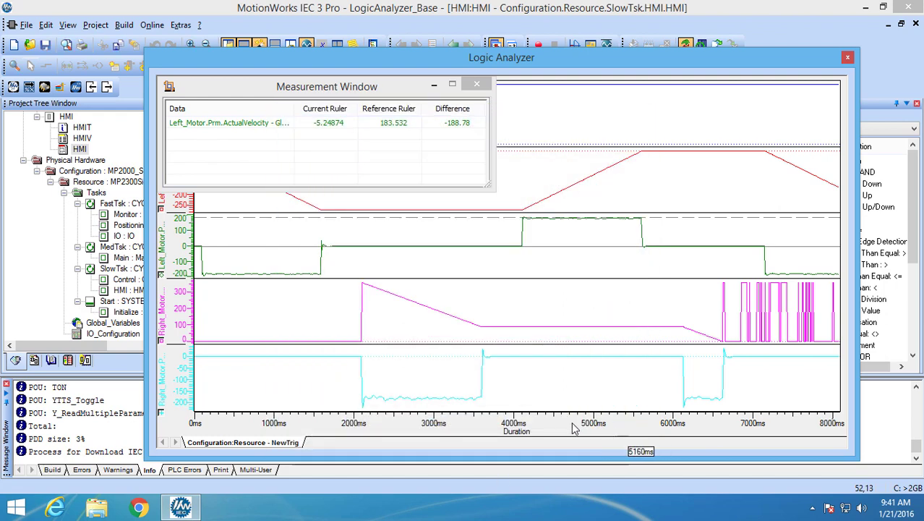
# - Load the saved Curve 1 file back into the Logic Analyzer
pyautogui.rightClick(226, 446)
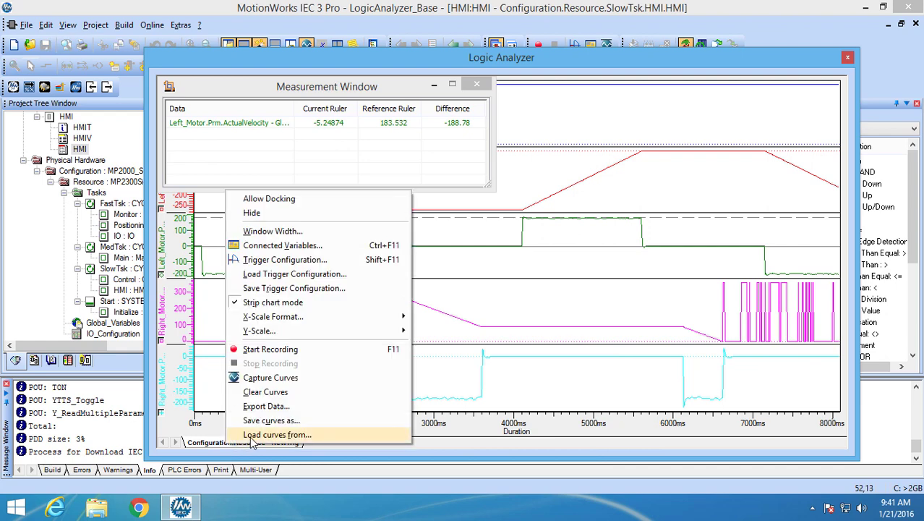
pyautogui.click(251, 435)
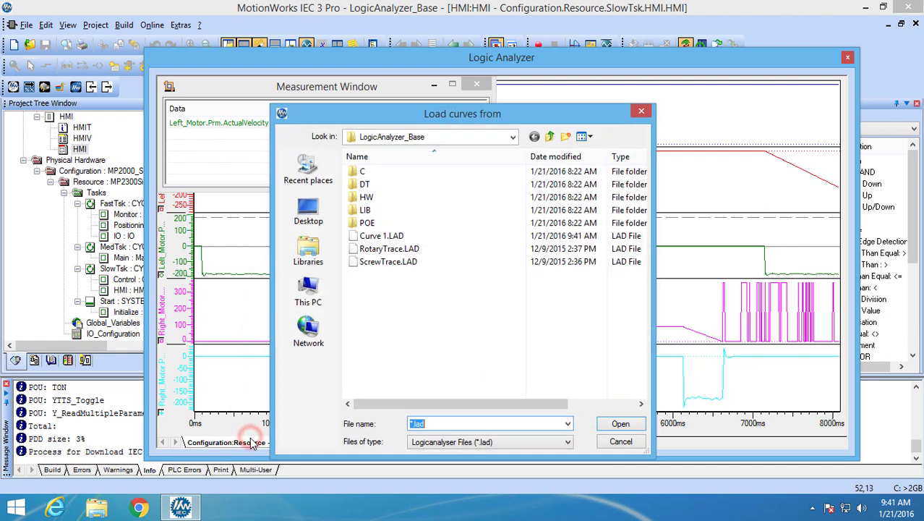
pyautogui.click(382, 237)
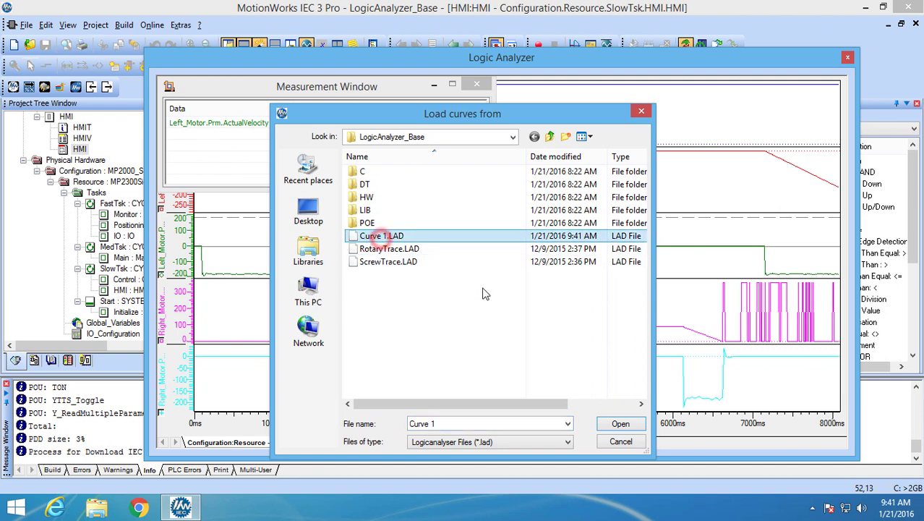
pyautogui.click(621, 423)
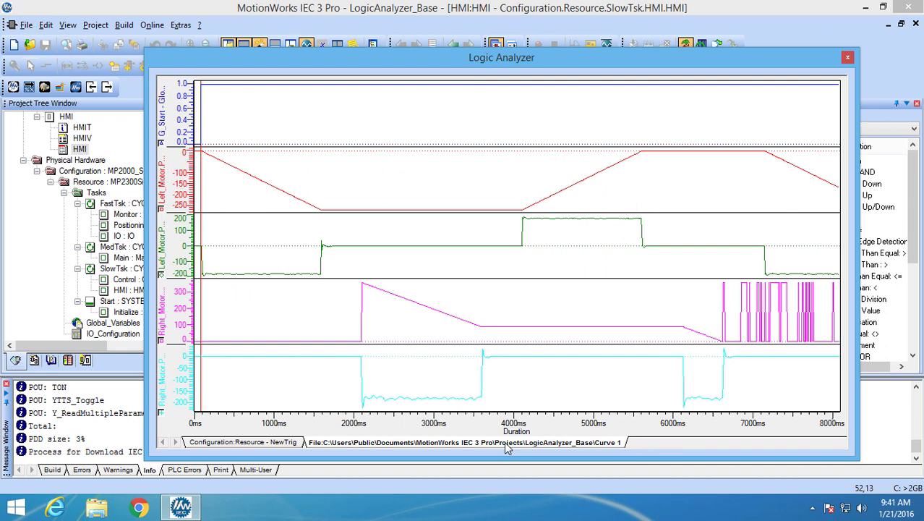
# - Browse the RotaryTrace, ScrewTrace and NewTrig tabs, then remove the Curve 1 tab
pyautogui.click(176, 442)
pyautogui.click(176, 442)
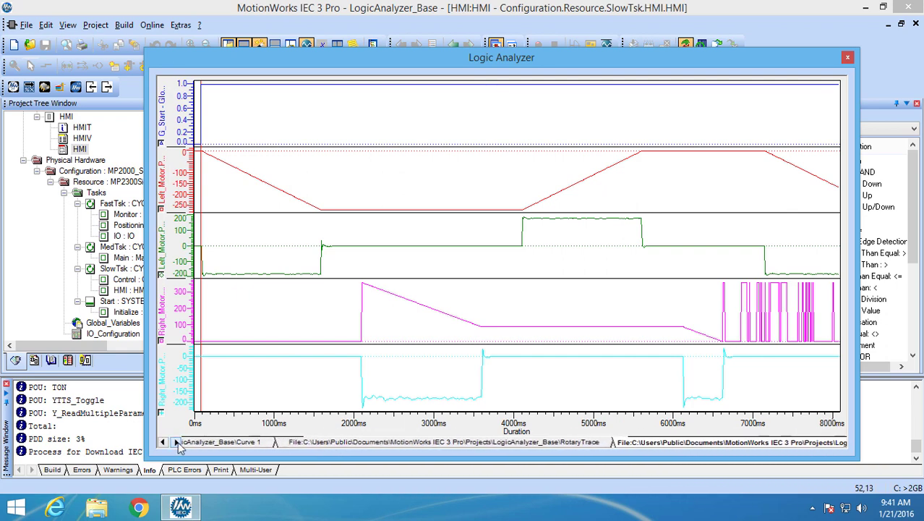
pyautogui.click(176, 442)
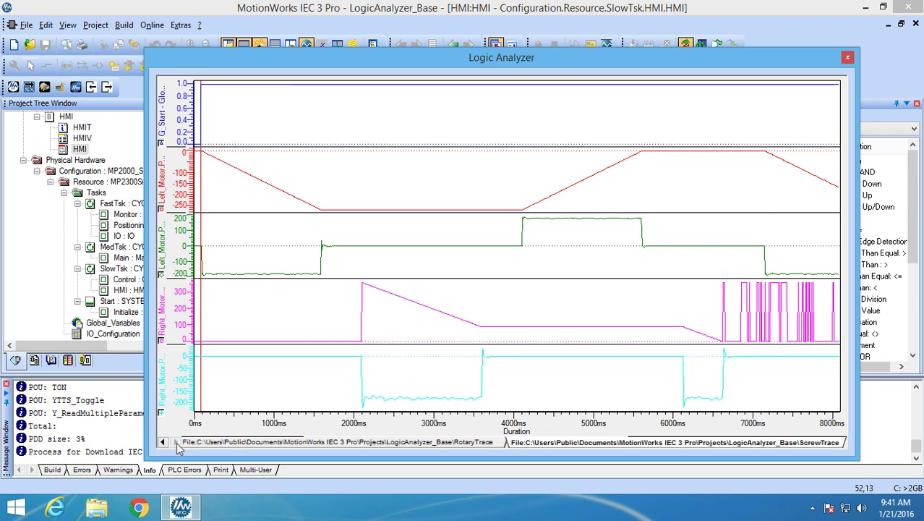
pyautogui.click(176, 442)
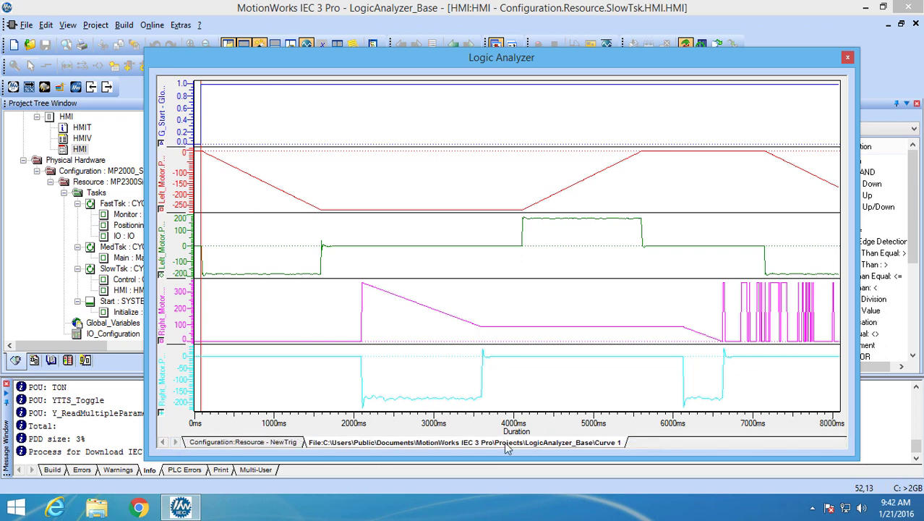
pyautogui.rightClick(507, 449)
pyautogui.click(530, 438)
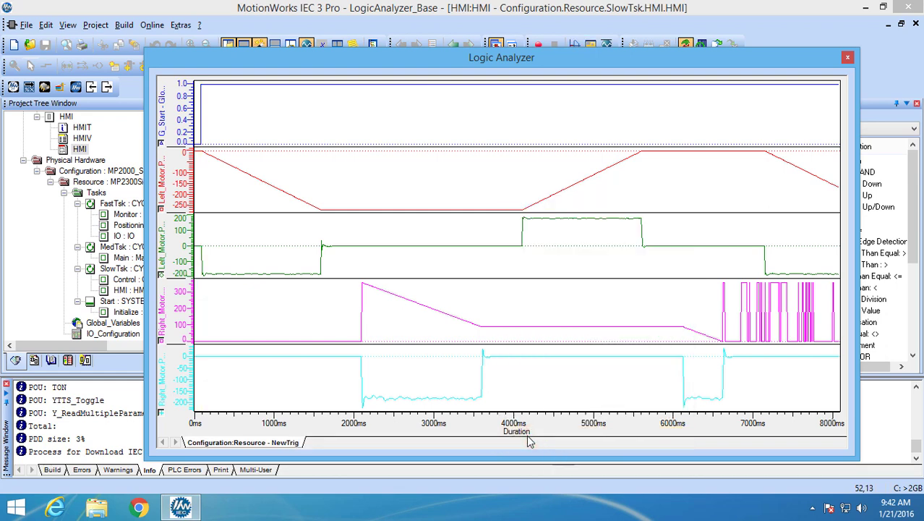
# - Go to yaskawa.com/iecsw and scroll to the MotionWorks IEC downloads
pyautogui.click(134, 29)
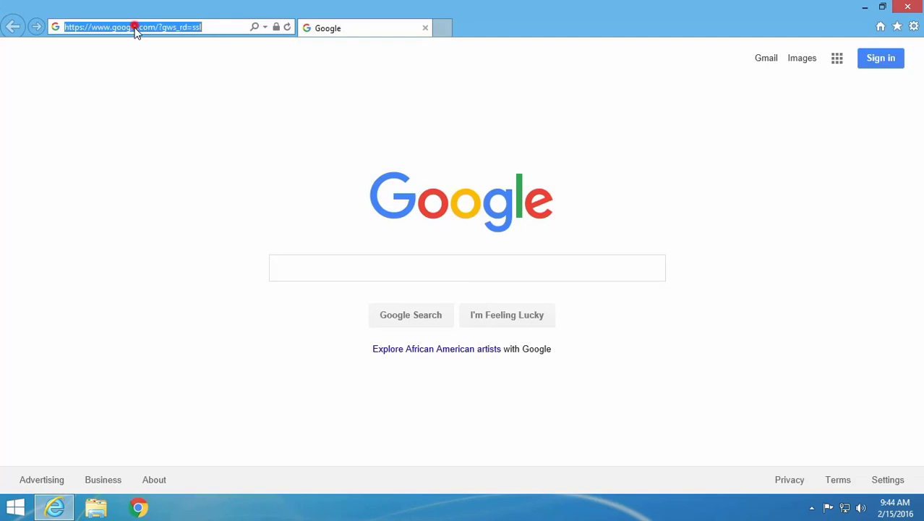
pyautogui.write('yaskawa')
pyautogui.write('.com/iecsw')
pyautogui.press('Return')
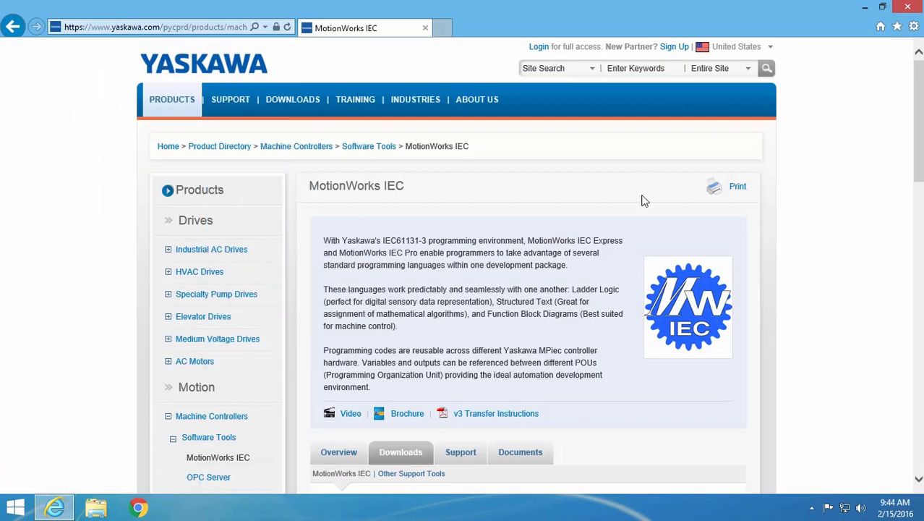
pyautogui.scroll(-5, 805, 228)
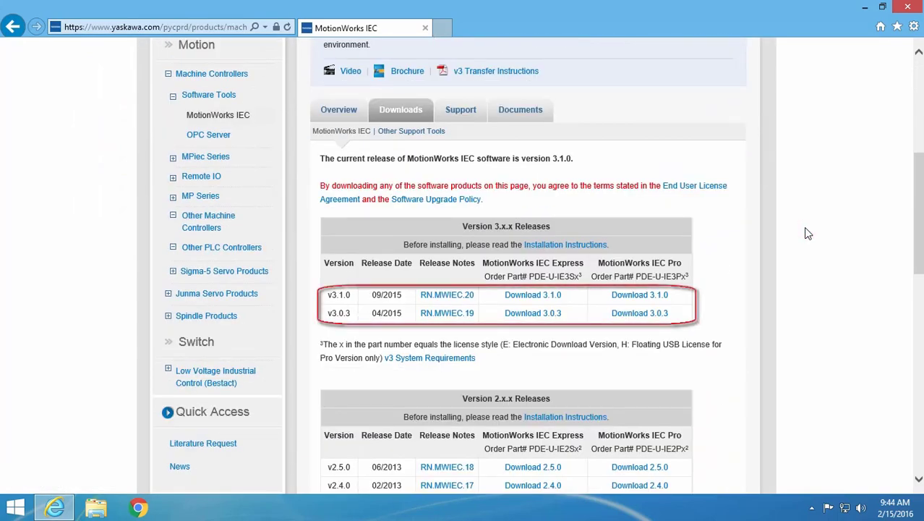